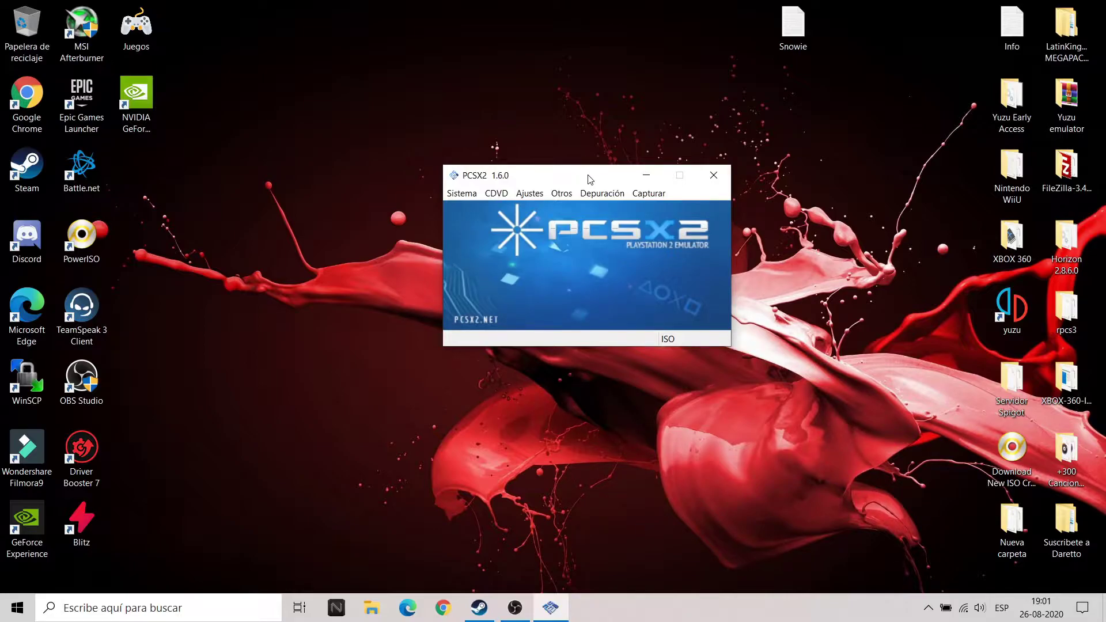
pyautogui.moveTo(538, 174); pyautogui.dragTo(558, 199)
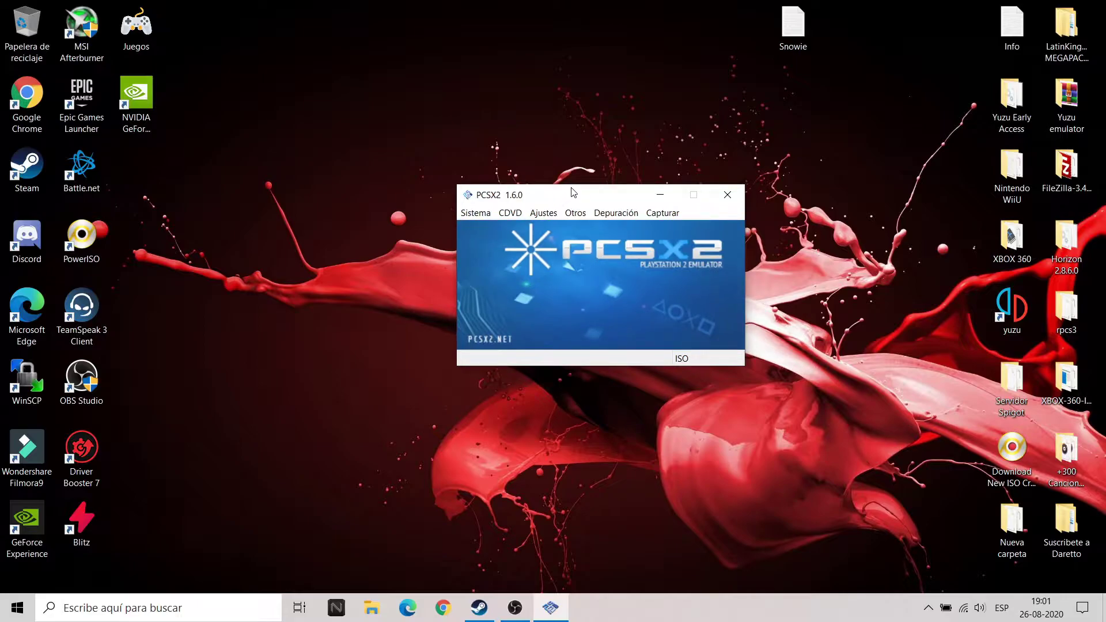
pyautogui.moveTo(573, 192); pyautogui.dragTo(583, 194)
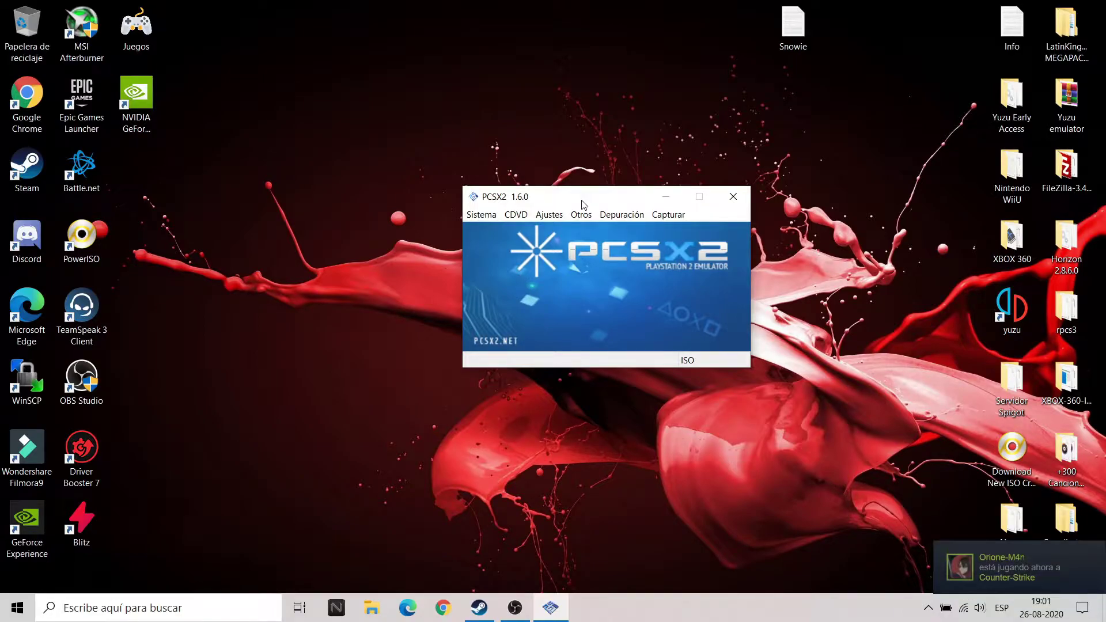
pyautogui.moveTo(587, 203); pyautogui.dragTo(582, 202)
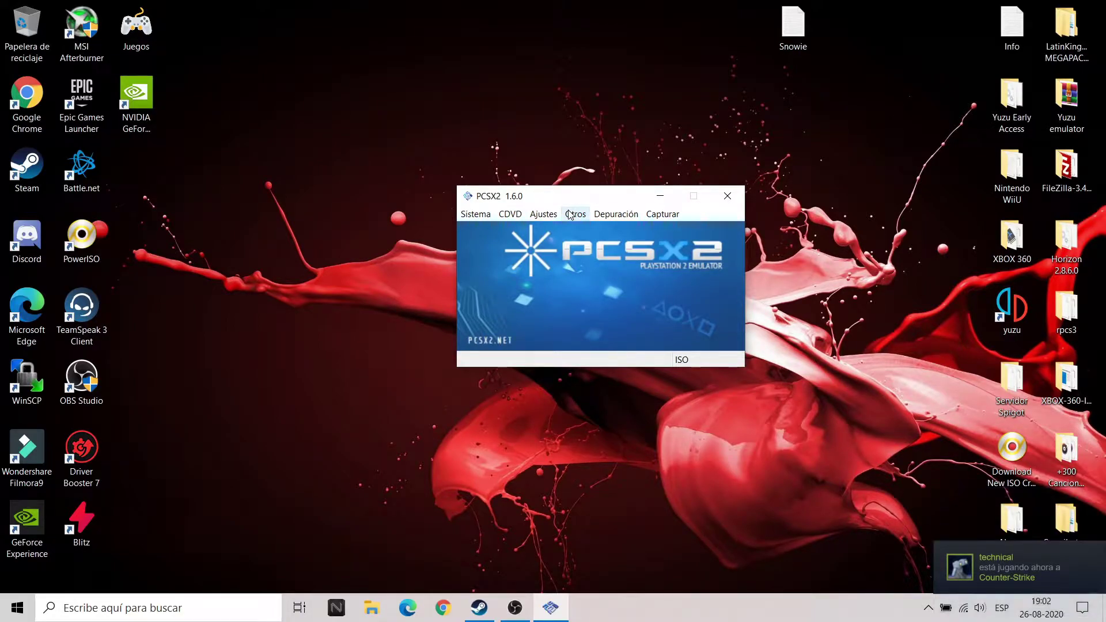
pyautogui.moveTo(555, 199)
pyautogui.mouseDown()
pyautogui.moveTo(589, 195)
pyautogui.moveTo(576, 198)
pyautogui.mouseUp()
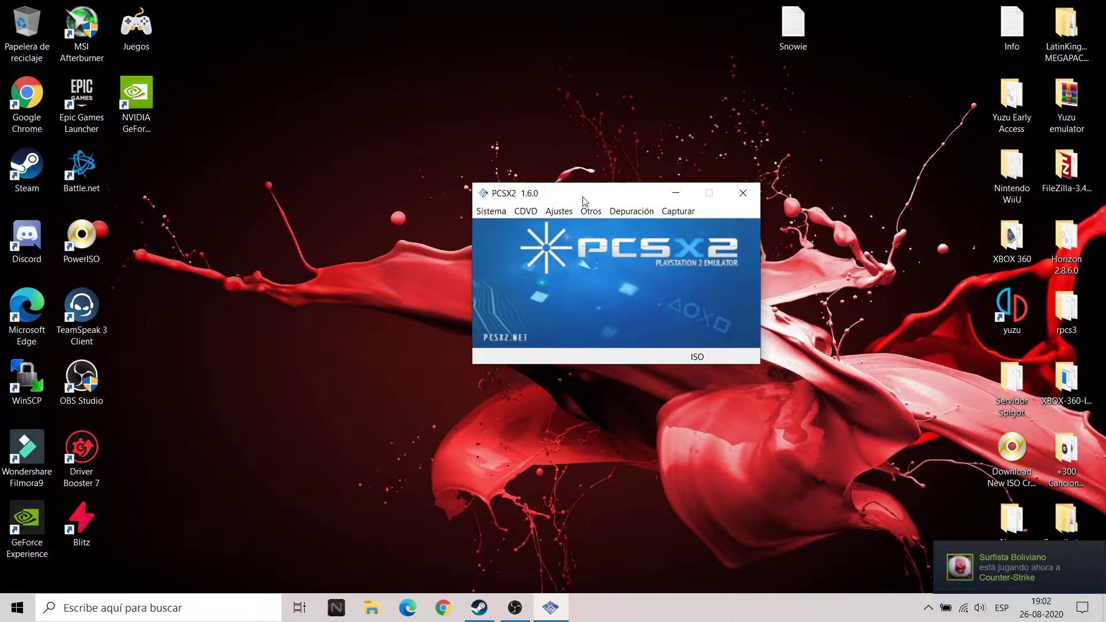
pyautogui.moveTo(590, 200); pyautogui.dragTo(593, 196)
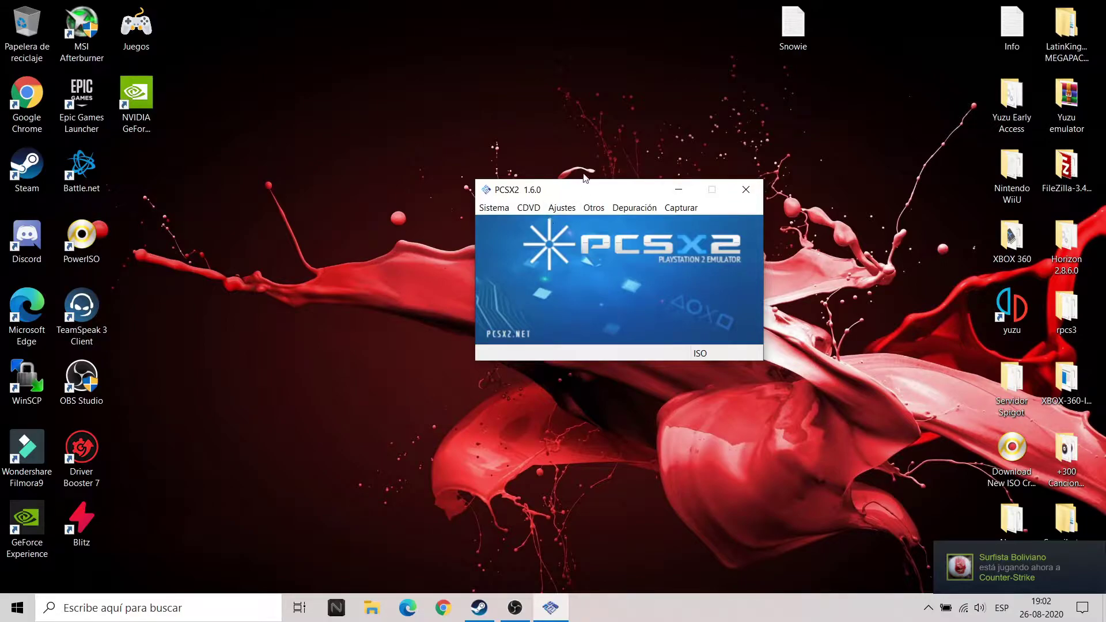
pyautogui.click(567, 208)
pyautogui.click(574, 197)
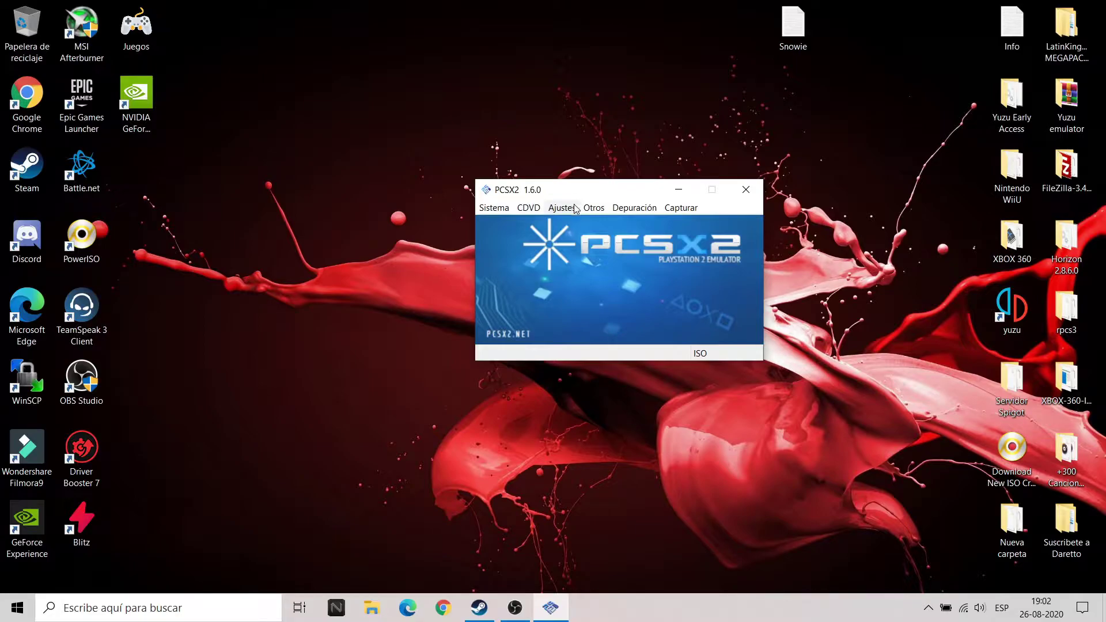
pyautogui.click(572, 211)
pyautogui.click(571, 207)
pyautogui.moveTo(573, 191); pyautogui.dragTo(549, 138)
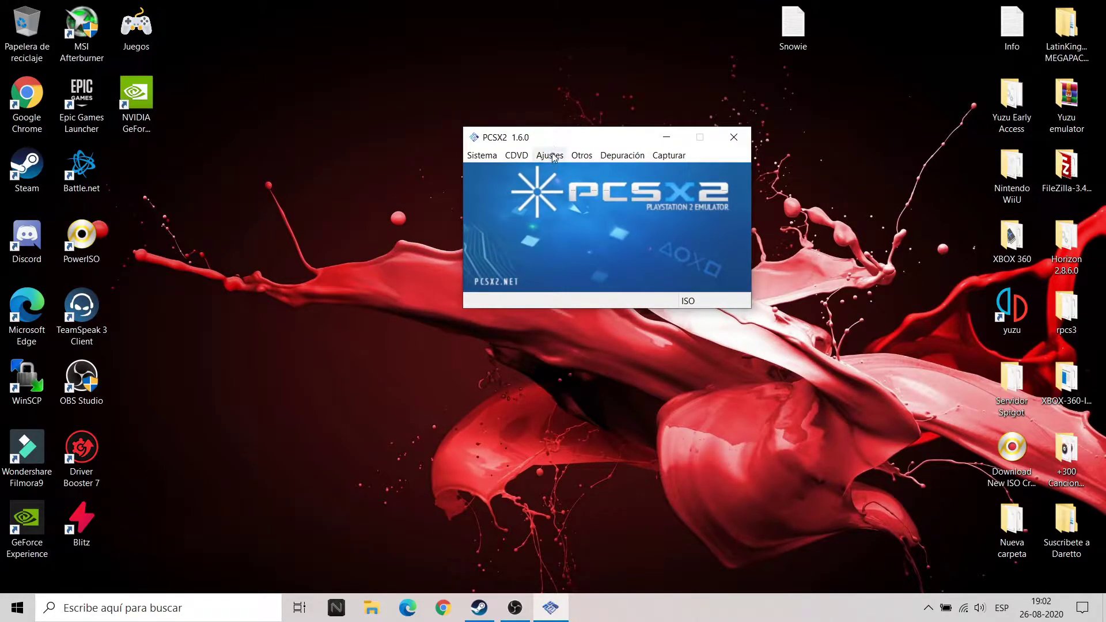
# Open the emulation settings and examine the EE/IOP, VUs and GS pages.
pyautogui.click(548, 156)
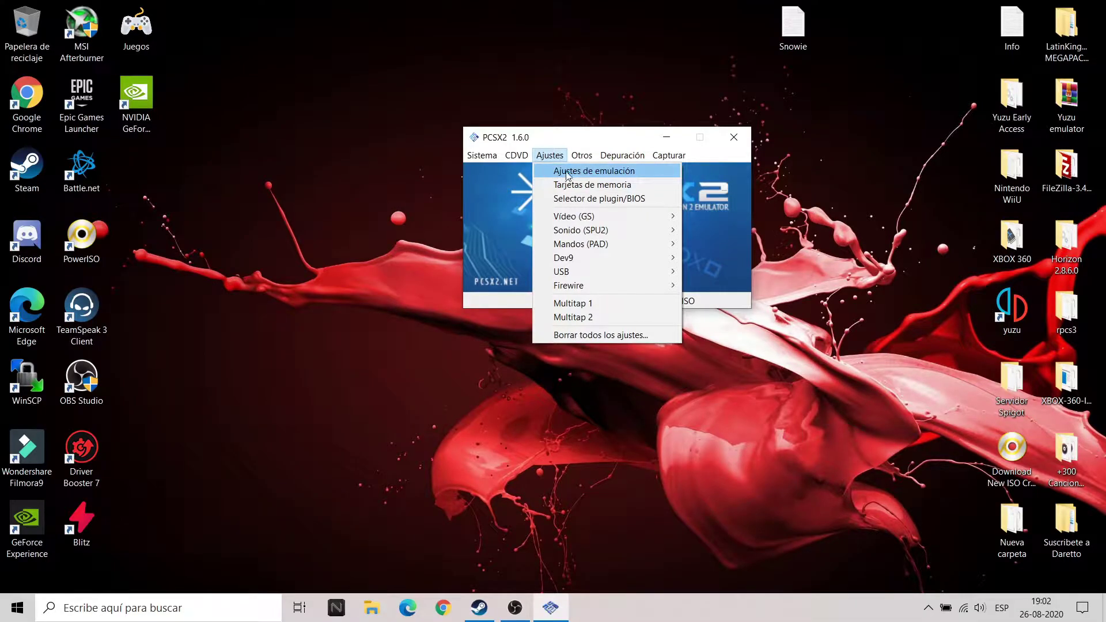
pyautogui.click(566, 172)
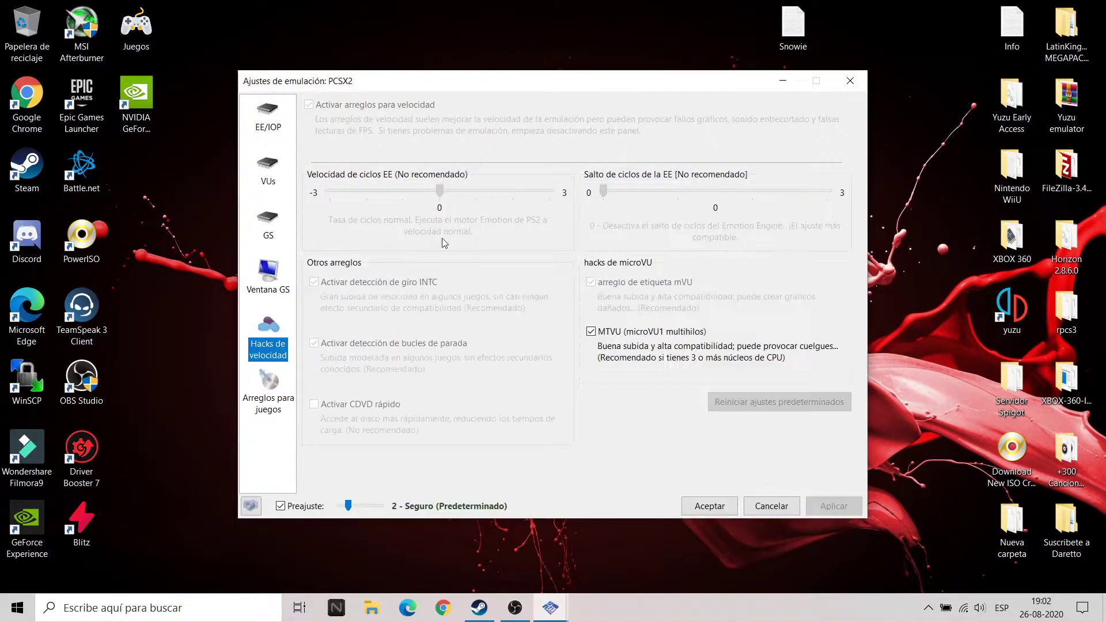
pyautogui.click(272, 115)
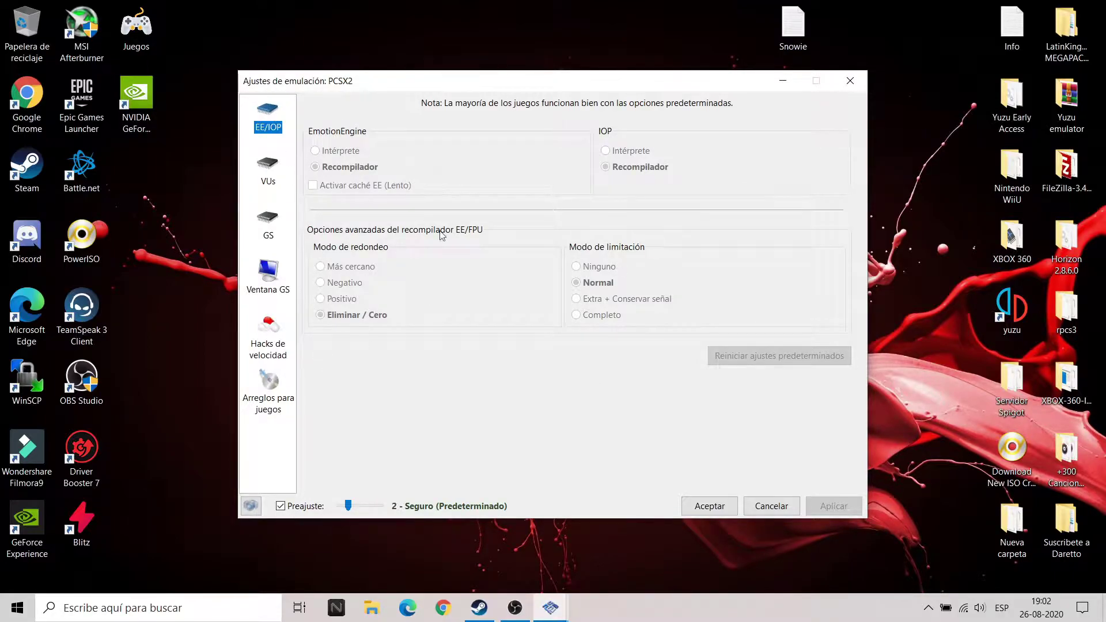
pyautogui.moveTo(498, 75); pyautogui.dragTo(516, 72)
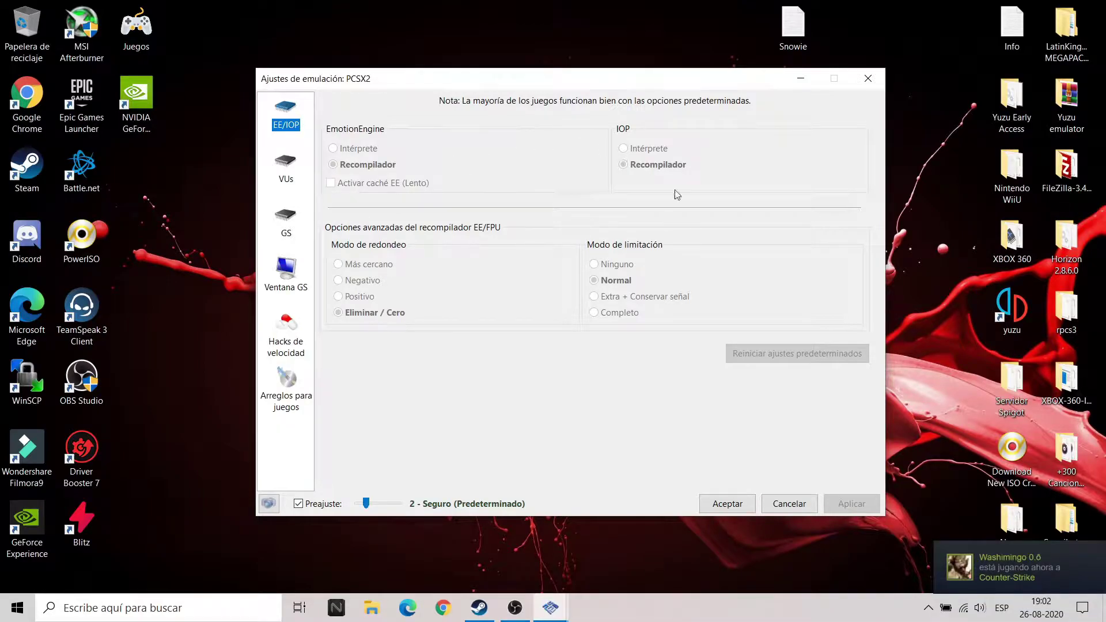
pyautogui.click(289, 179)
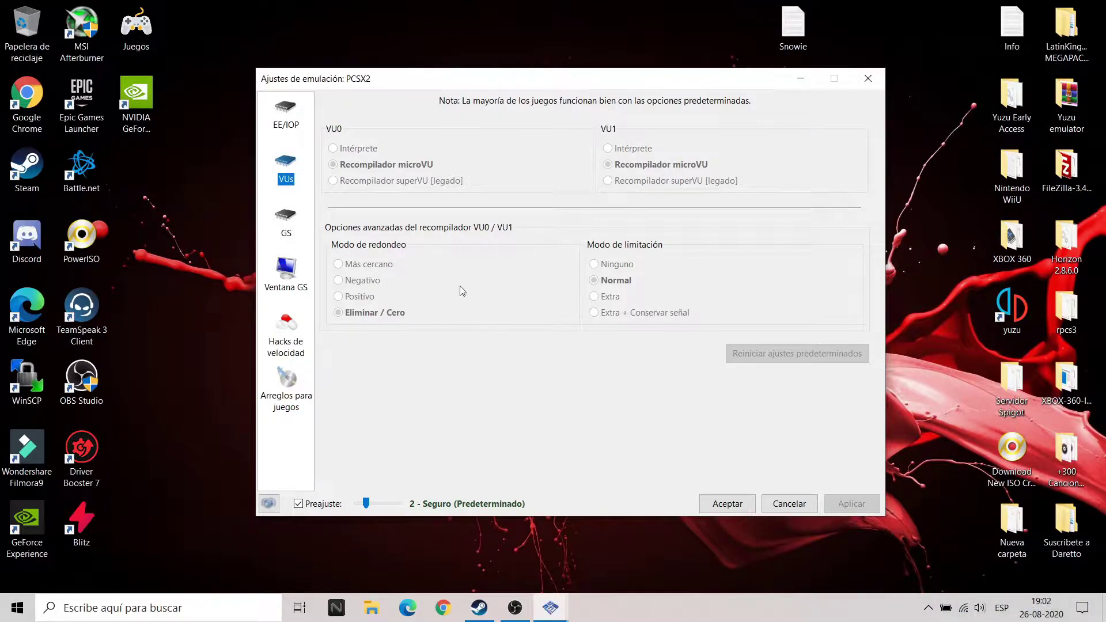
pyautogui.click(285, 220)
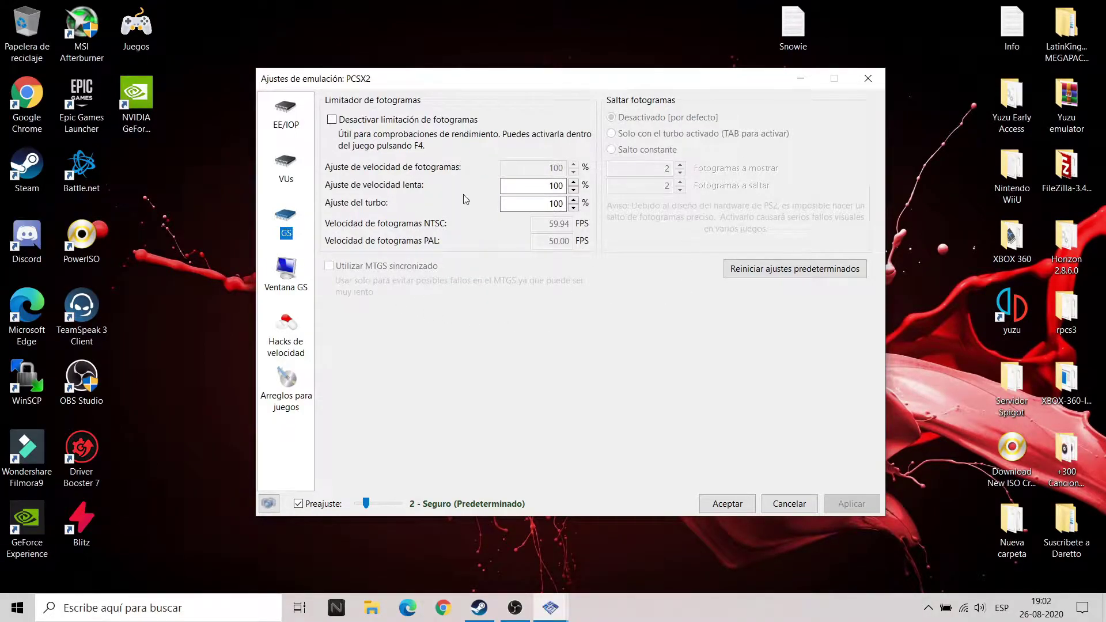
# Review the GS window, speed hacks with the MTVU option, and game fixes pages, and accept the emulation settings.
pyautogui.click(284, 281)
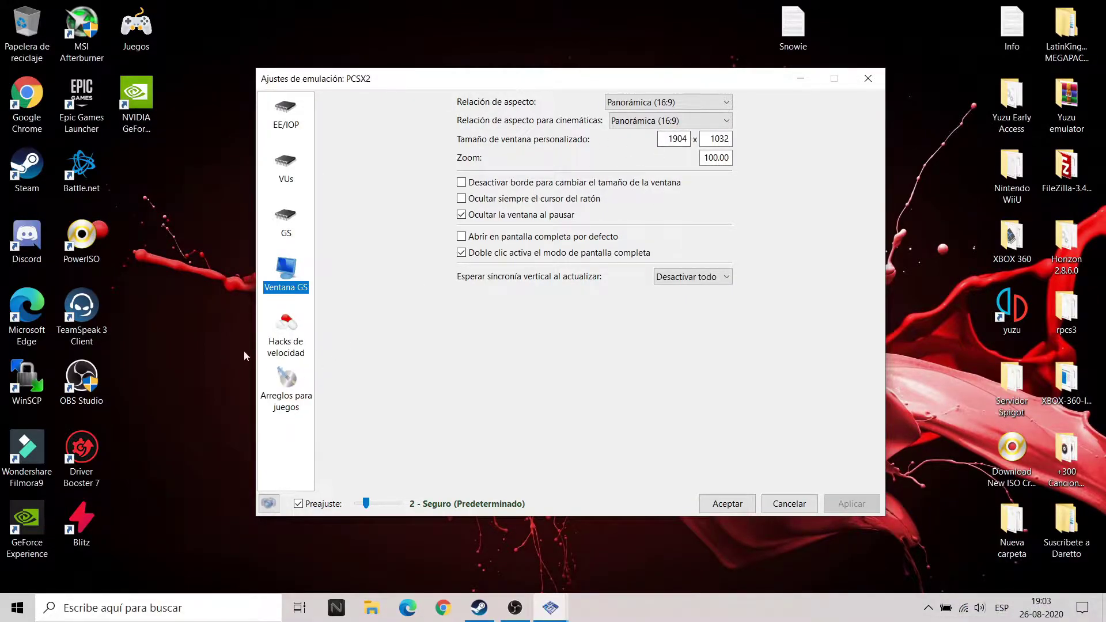
pyautogui.click(283, 352)
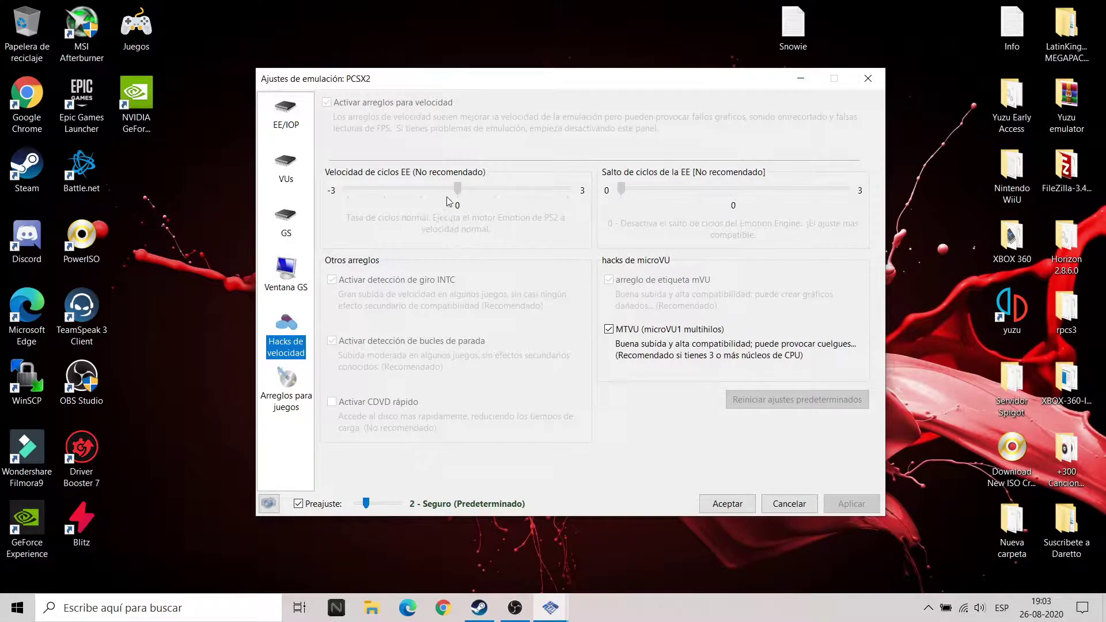
pyautogui.moveTo(674, 335)
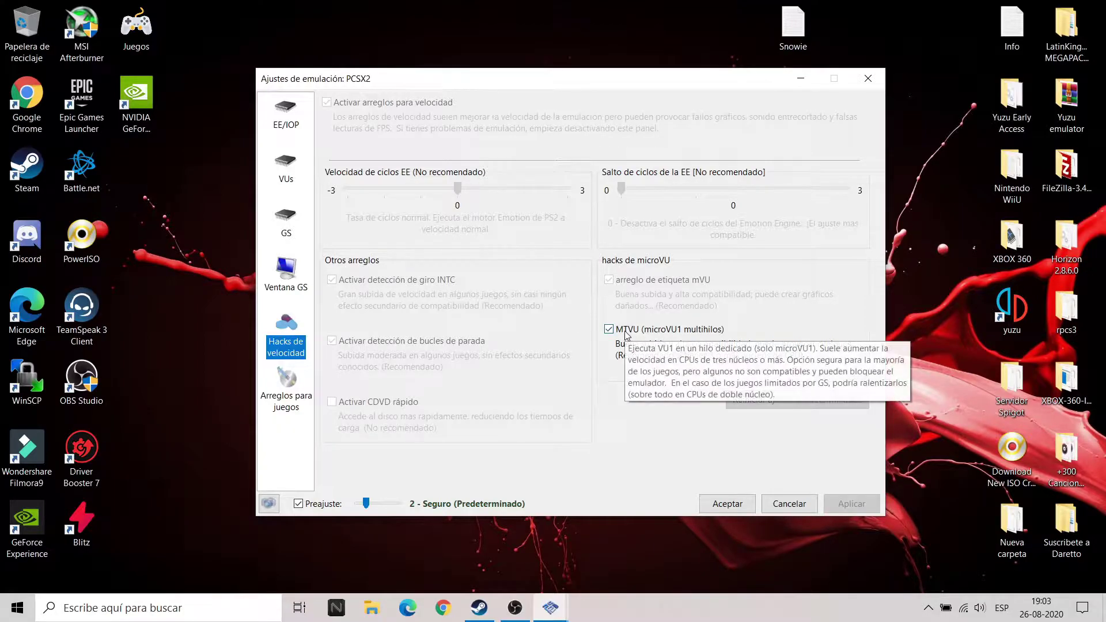
pyautogui.moveTo(553, 86); pyautogui.dragTo(568, 79)
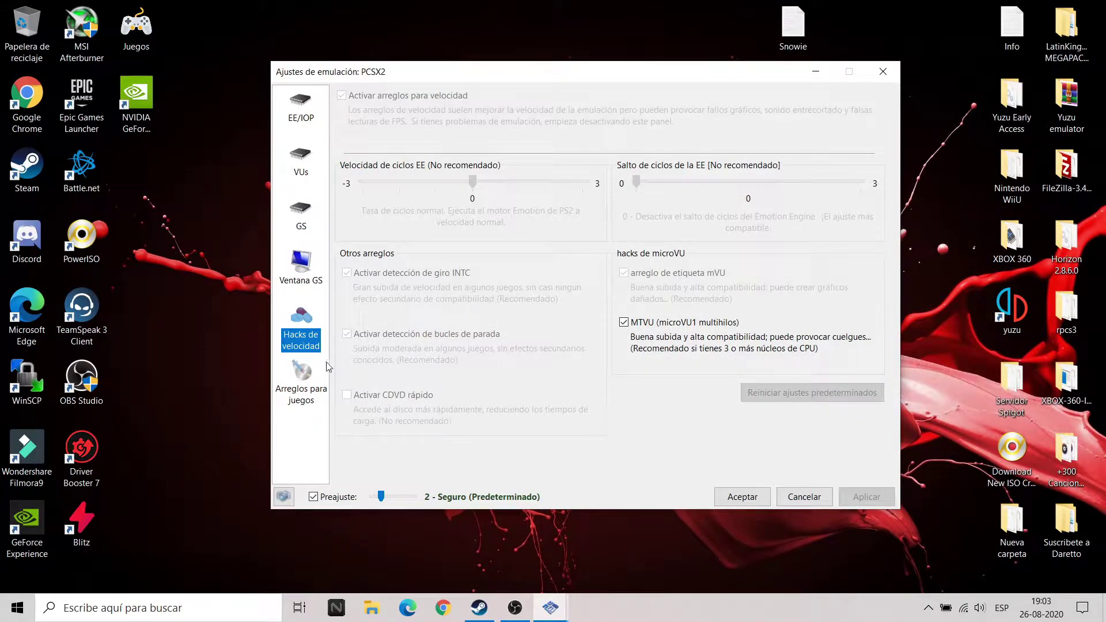
pyautogui.click(301, 389)
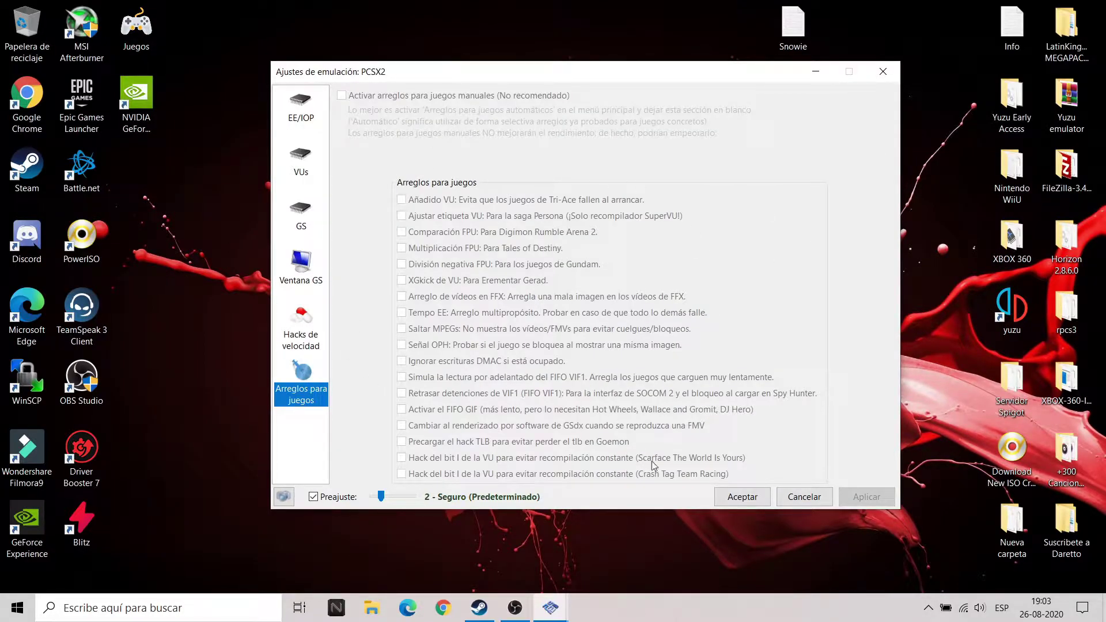
pyautogui.click(740, 497)
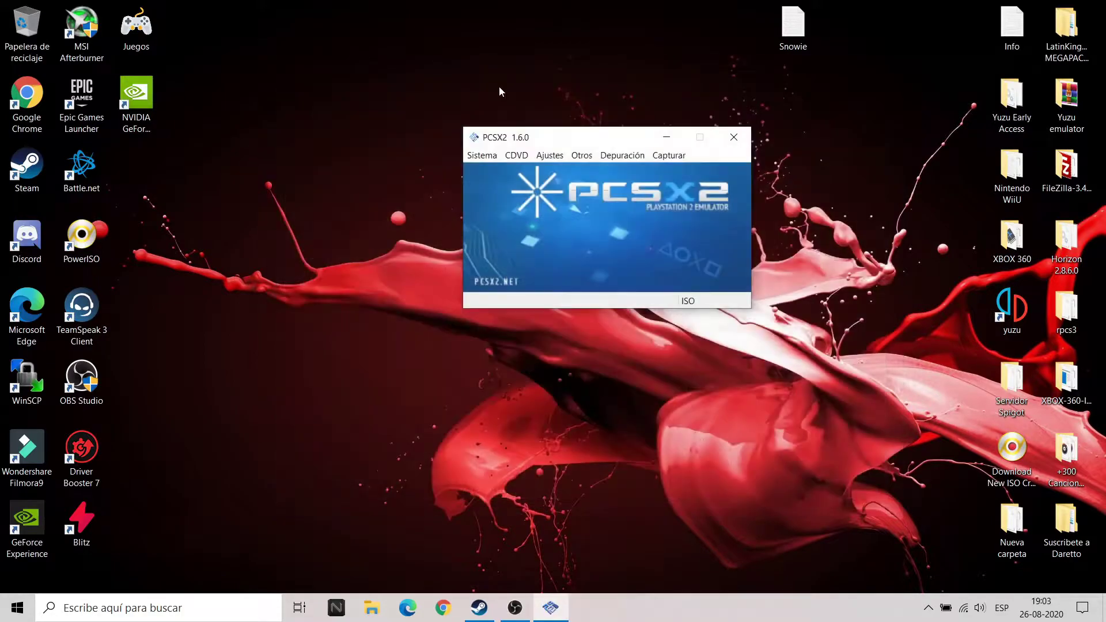
# In the plugin/BIOS selector, select the USA v01.60(07/02/2002) Console BIOS ROM.
pyautogui.click(550, 155)
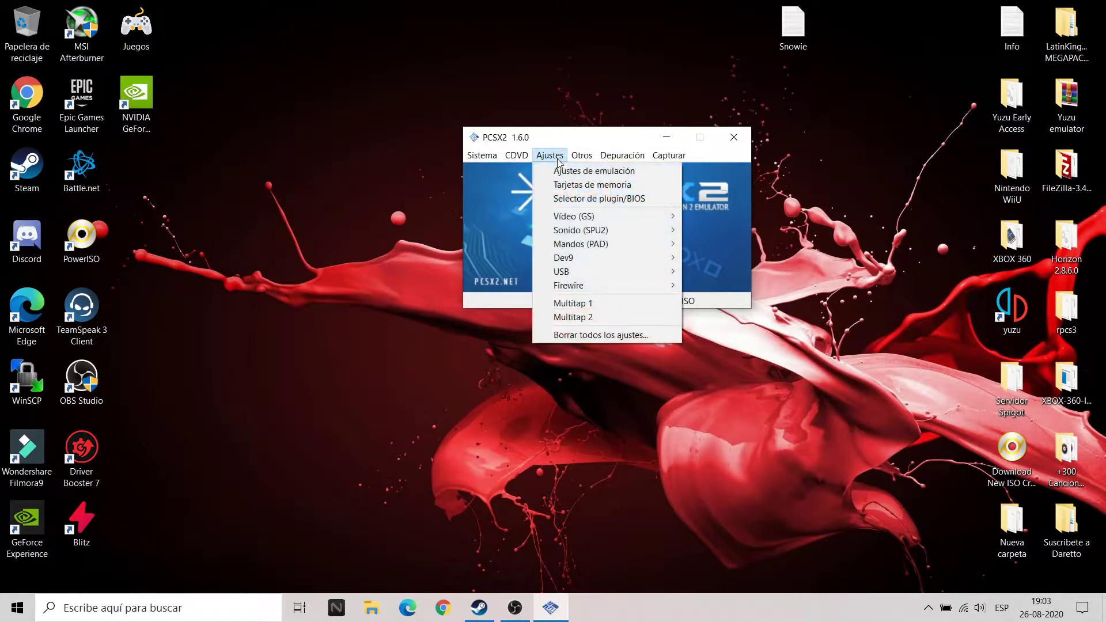
pyautogui.click(572, 200)
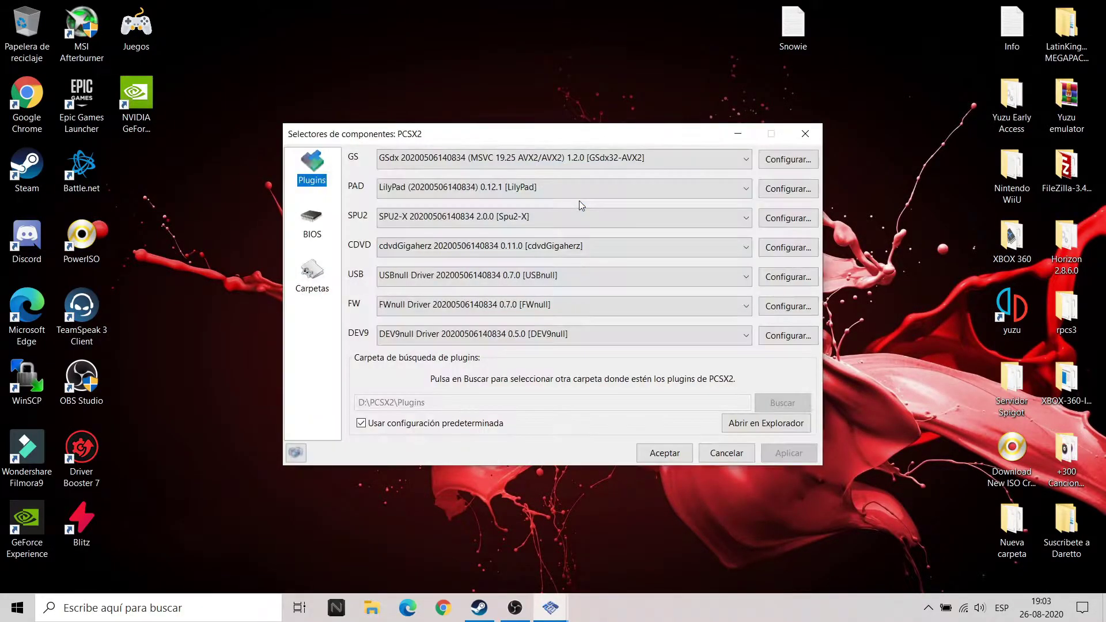
pyautogui.click(312, 225)
pyautogui.click(394, 199)
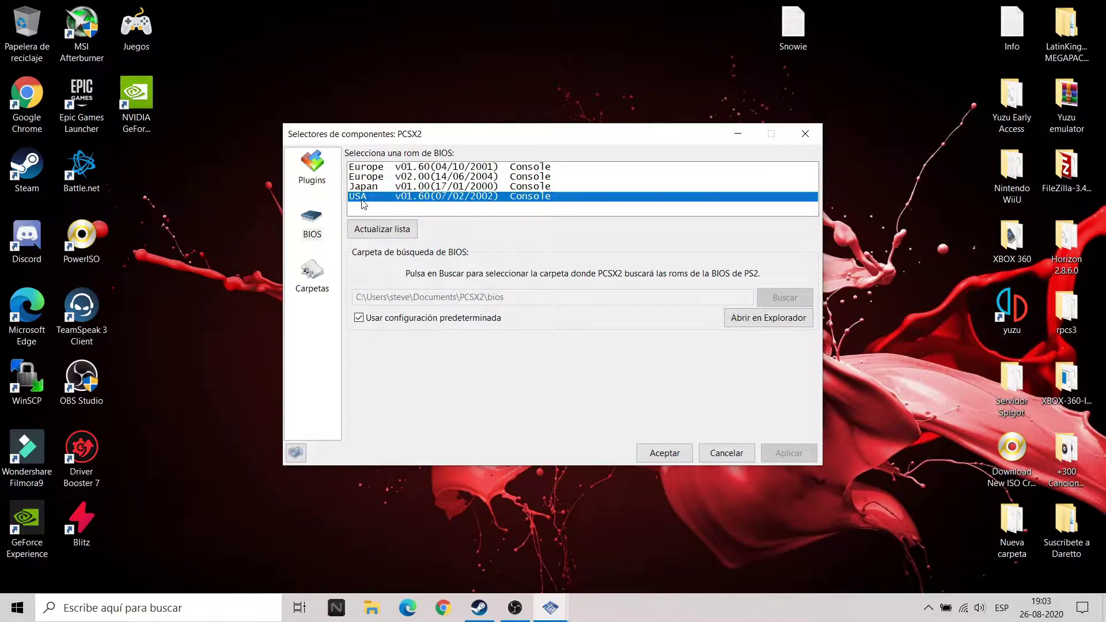
# Check the available GS plugins, keep GSdx32-AVX2, and open its configuration to examine the renderer and texture filtering options.
pyautogui.click(315, 167)
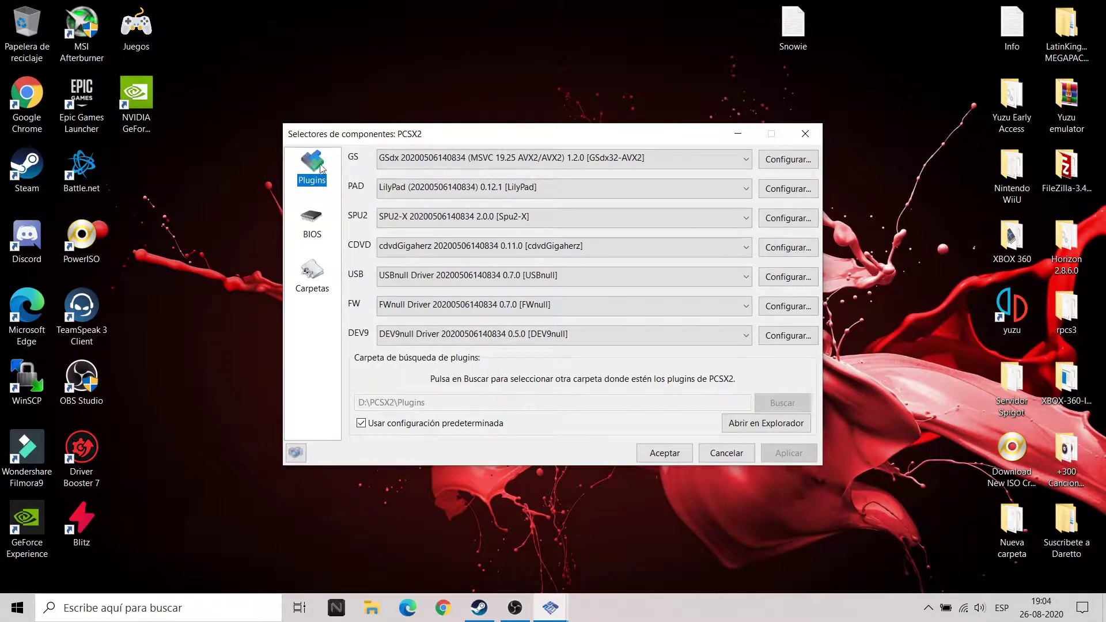
pyautogui.click(455, 163)
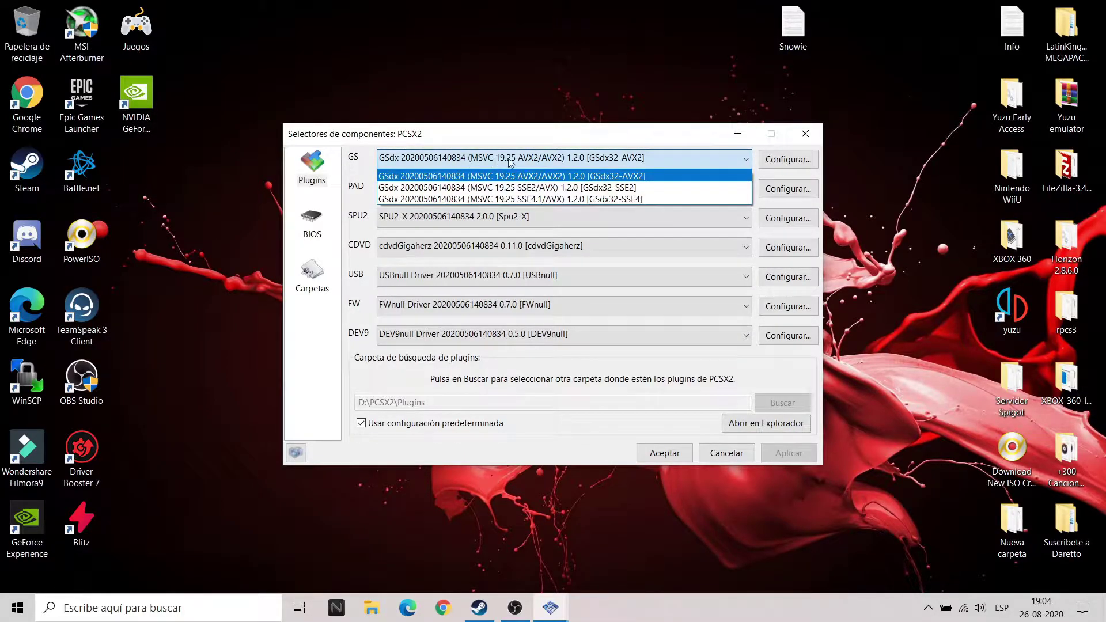
pyautogui.click(647, 157)
pyautogui.click(780, 161)
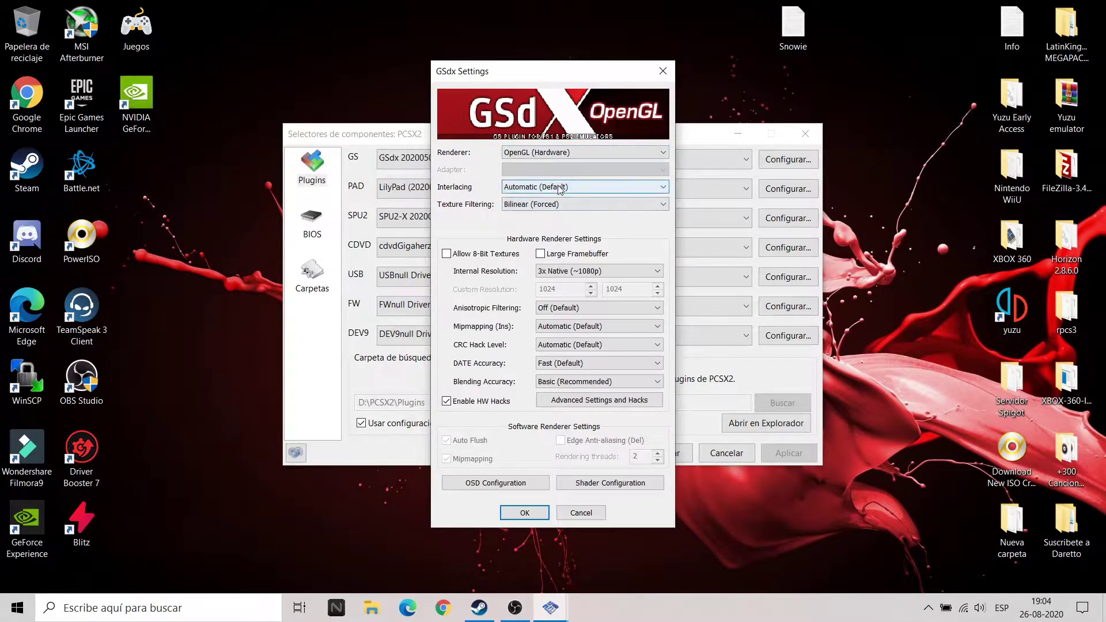
pyautogui.moveTo(552, 209)
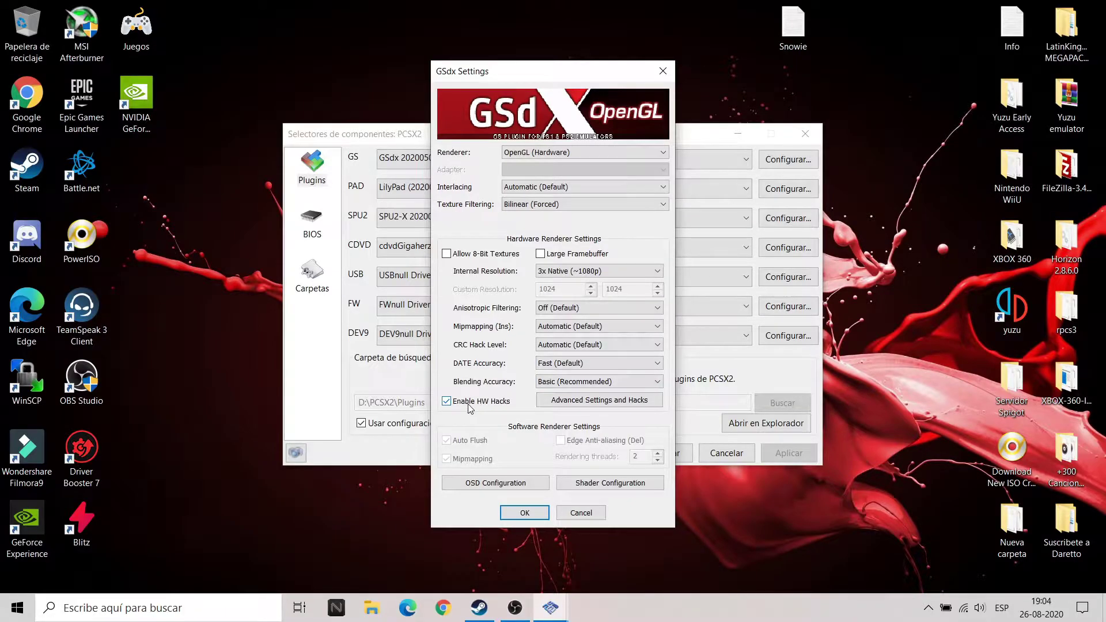
# Review GSdx's advanced settings and hacks, OSD and shader configuration, accepting every dialog including the component selector.
pyautogui.click(576, 405)
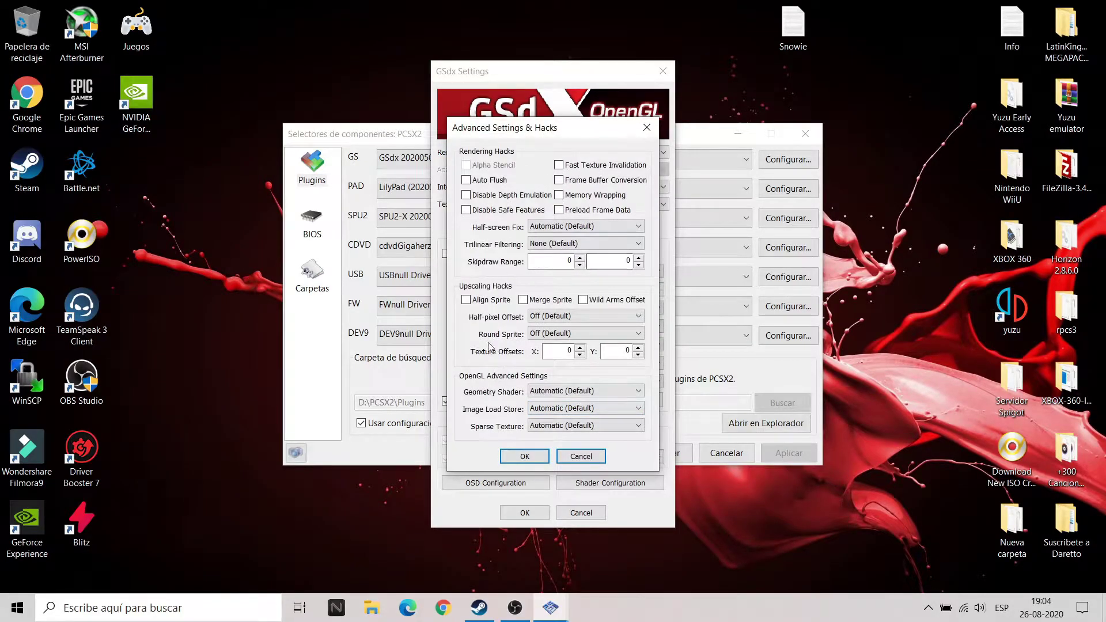
pyautogui.click(538, 460)
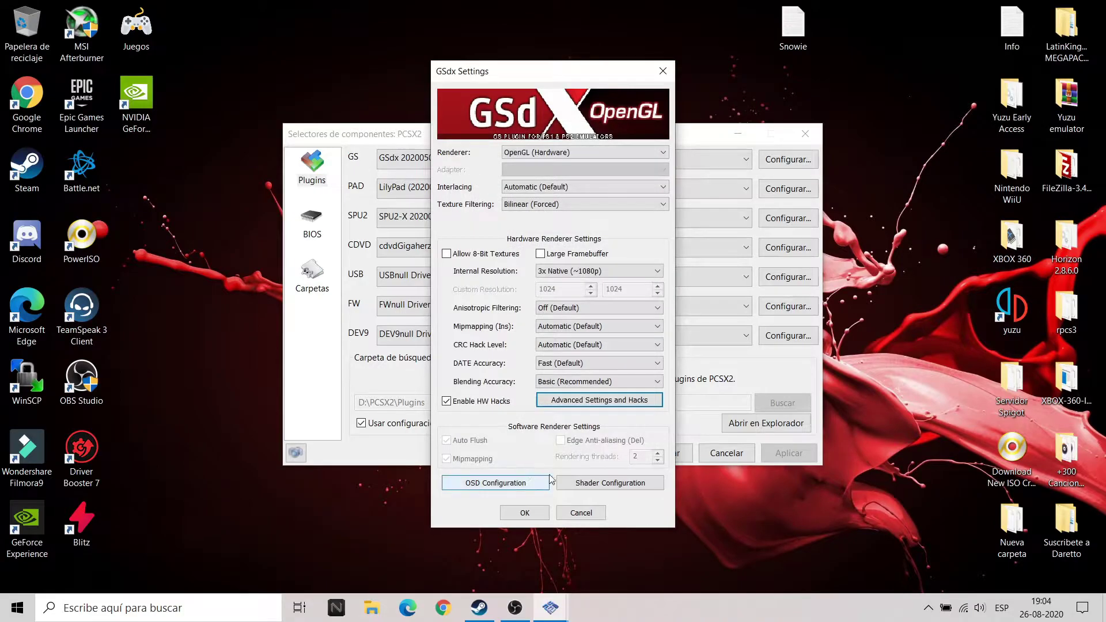
pyautogui.click(489, 484)
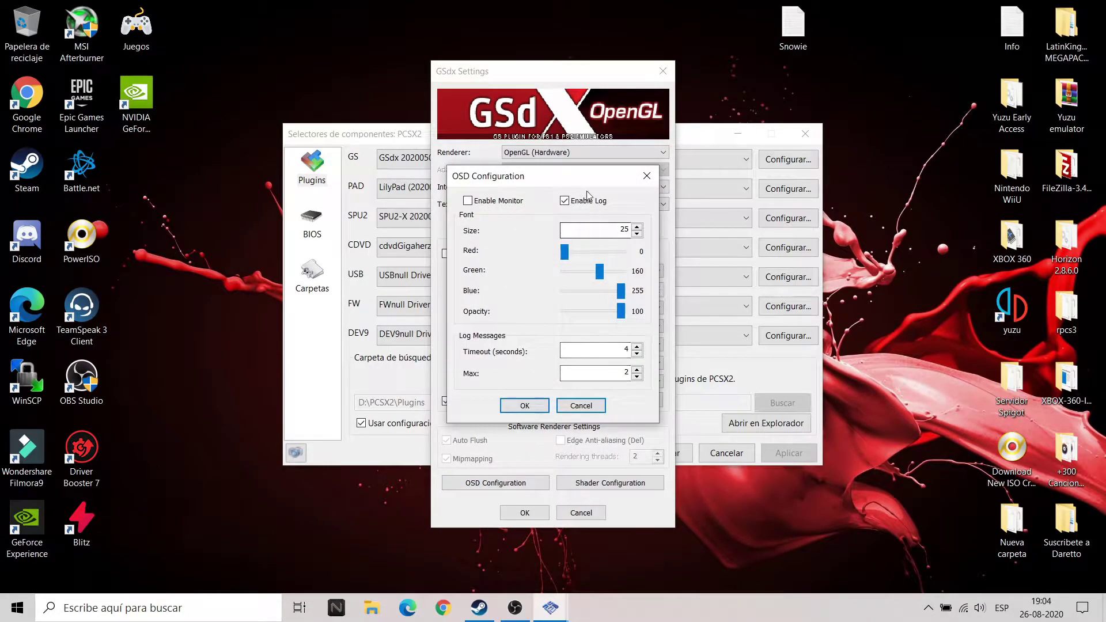
pyautogui.click(525, 406)
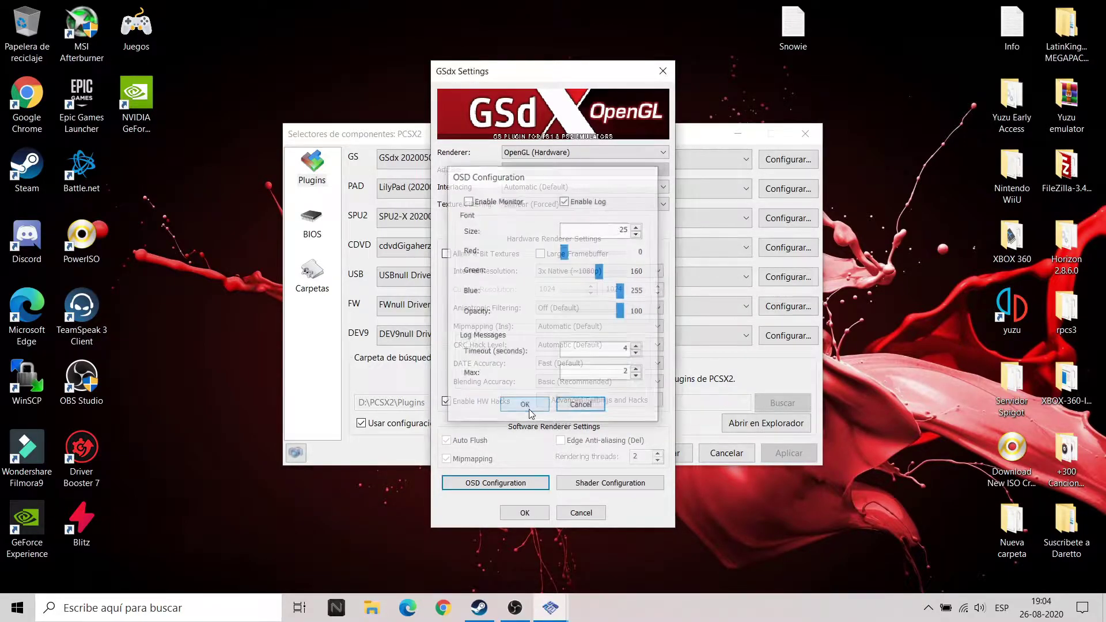
pyautogui.click(593, 484)
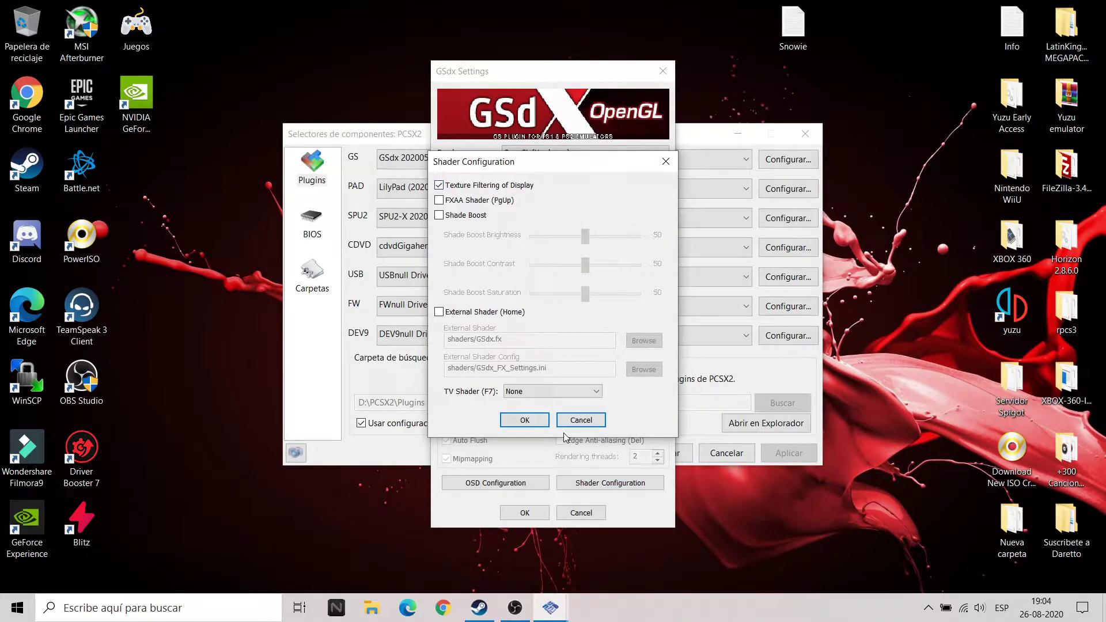
pyautogui.click(535, 427)
pyautogui.click(541, 513)
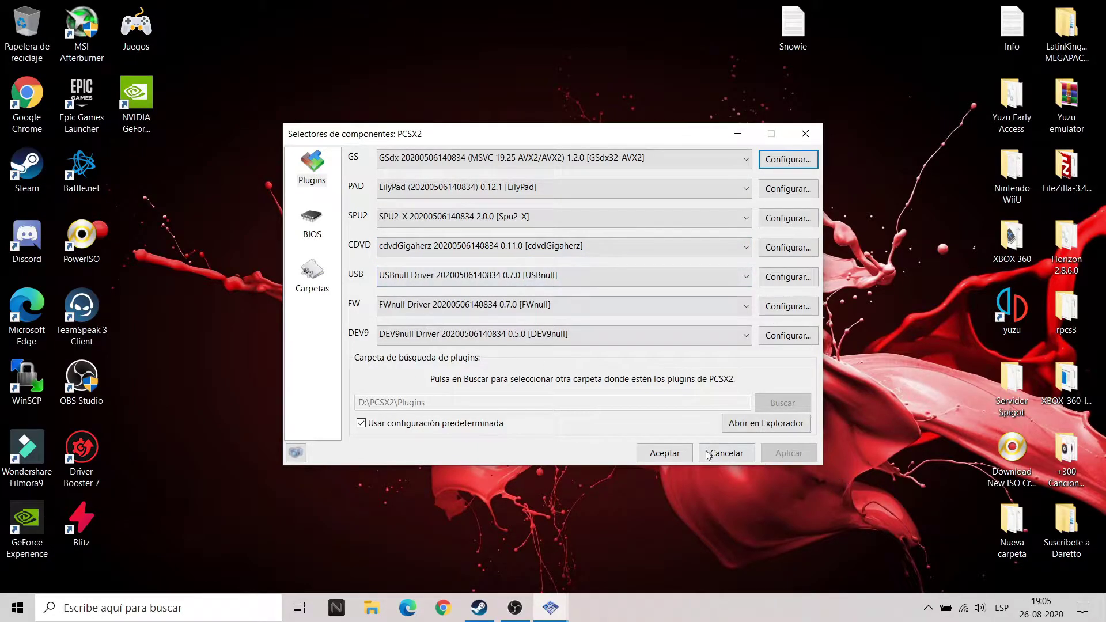
pyautogui.click(667, 454)
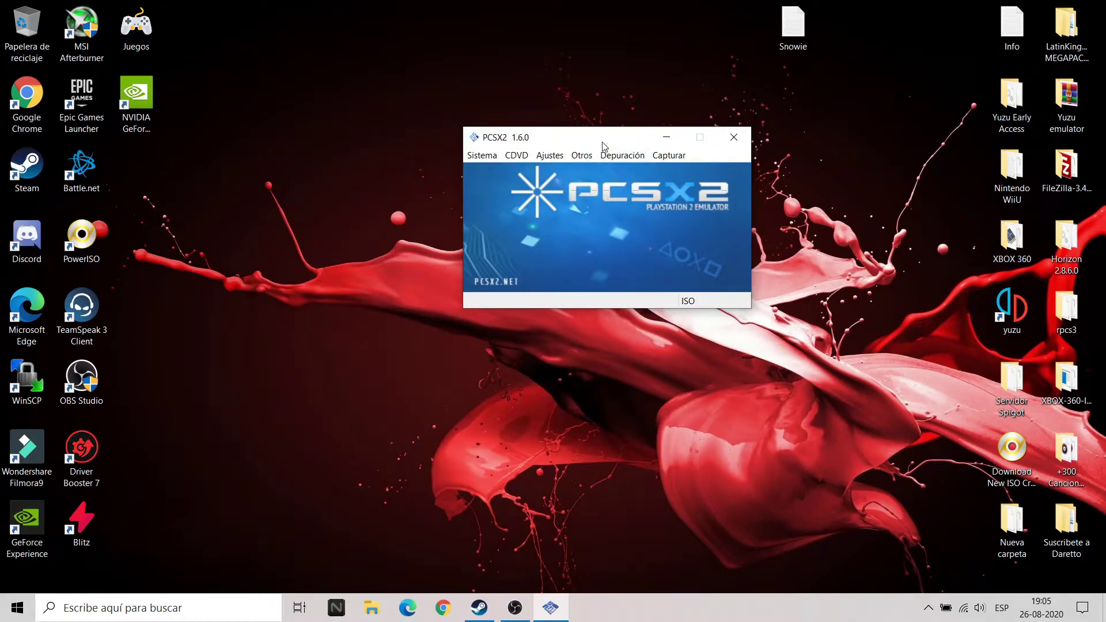
pyautogui.moveTo(603, 145); pyautogui.dragTo(582, 145)
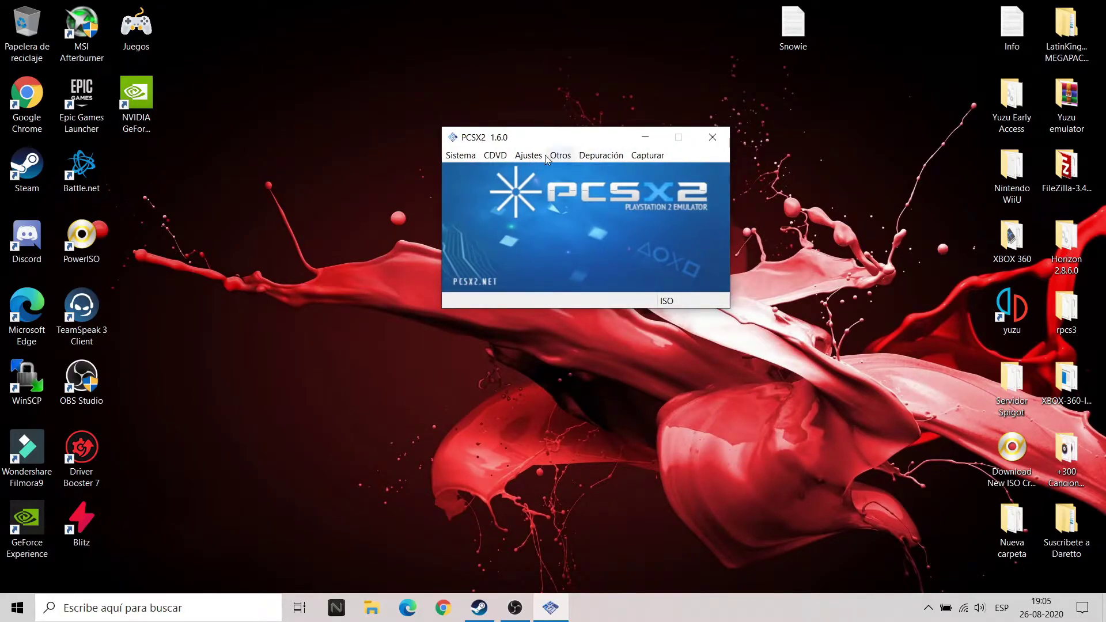
pyautogui.moveTo(469, 142); pyautogui.dragTo(534, 151)
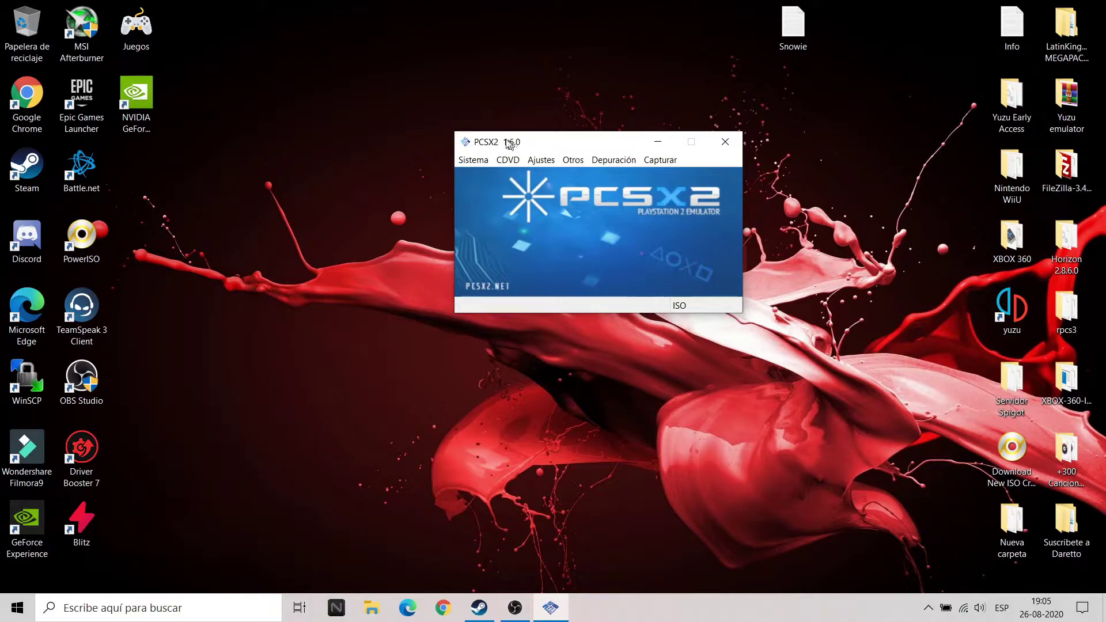
# With the Cartoon Network Racing (NTSC).iso image selected, boot the game using the fast CDVD option.
pyautogui.moveTo(510, 142); pyautogui.dragTo(491, 136)
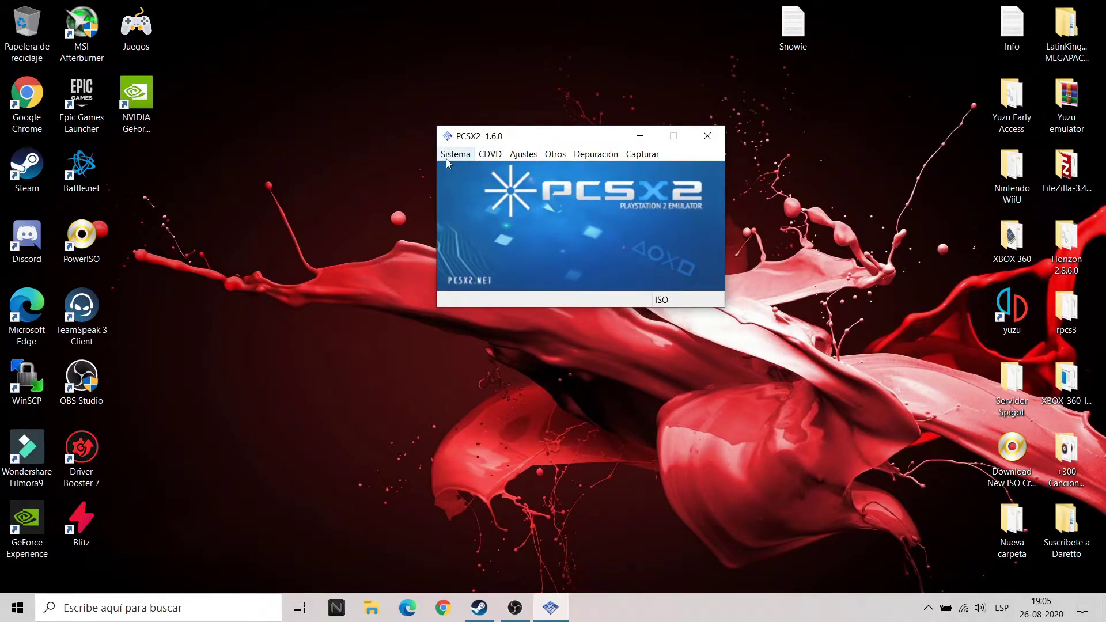
pyautogui.moveTo(525, 143); pyautogui.dragTo(567, 133)
pyautogui.click(493, 145)
pyautogui.moveTo(532, 144)
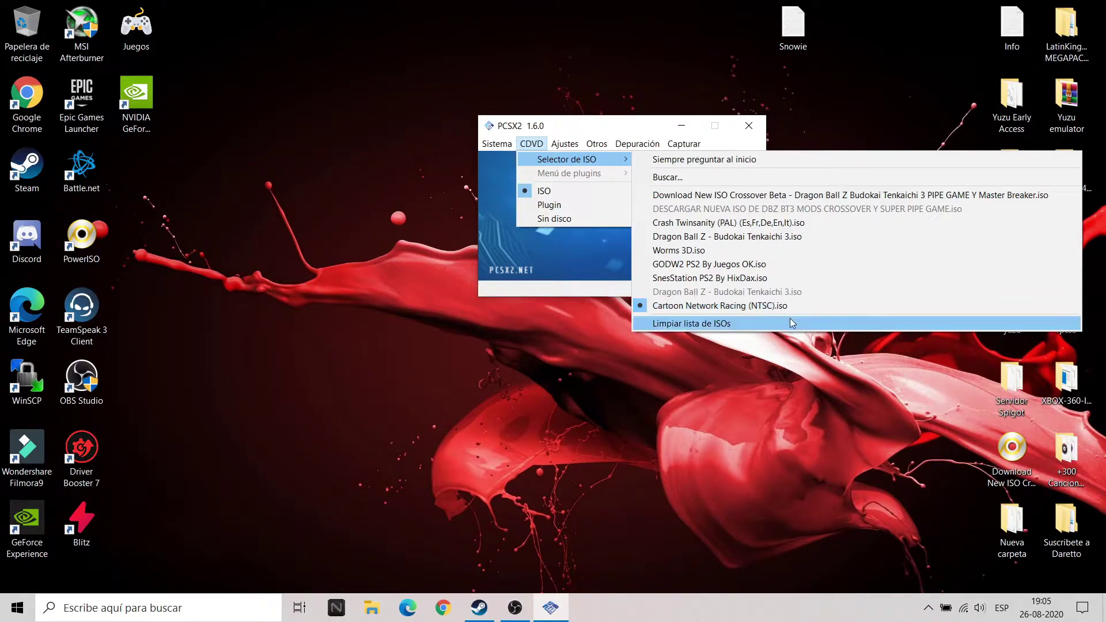
pyautogui.moveTo(493, 152)
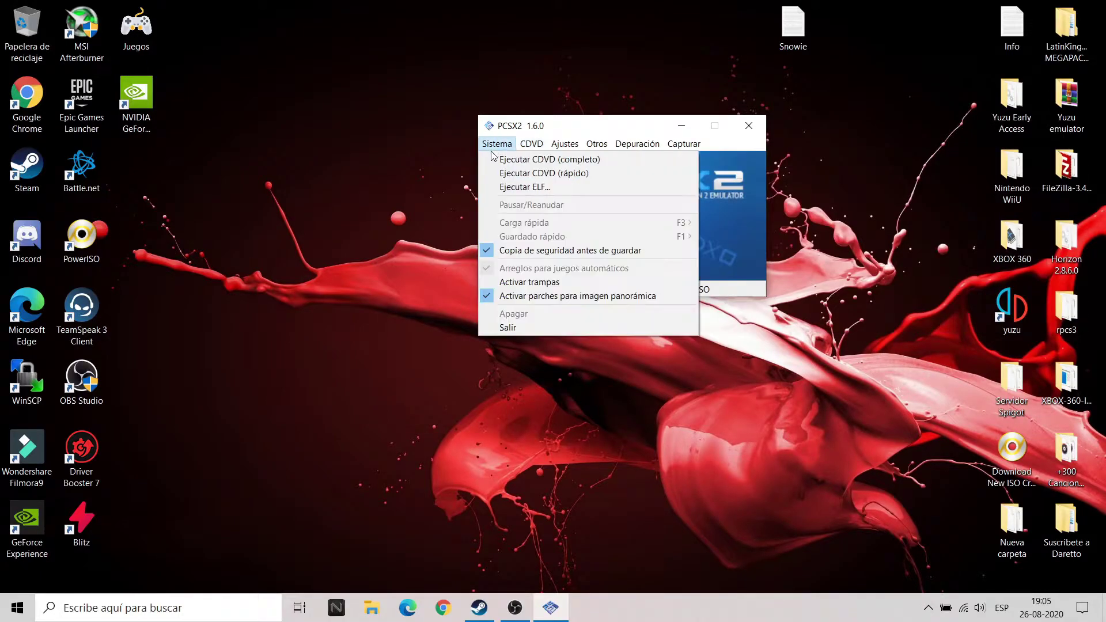
pyautogui.click(536, 173)
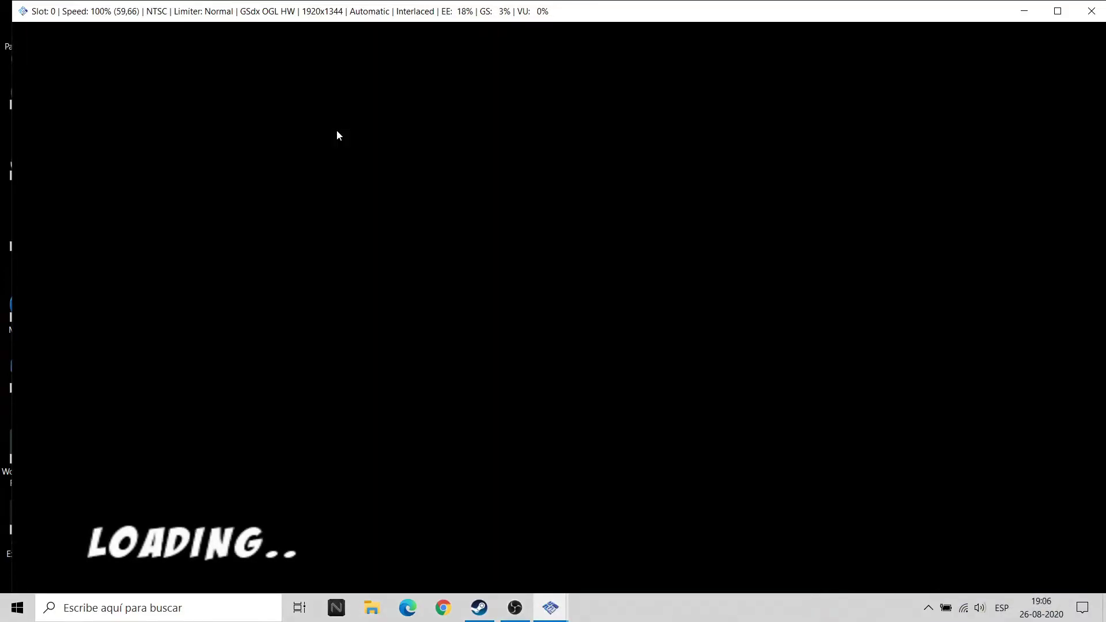
# Continue into the game and load the saved player profile from the memory card in slot 1.
pyautogui.press('Return')
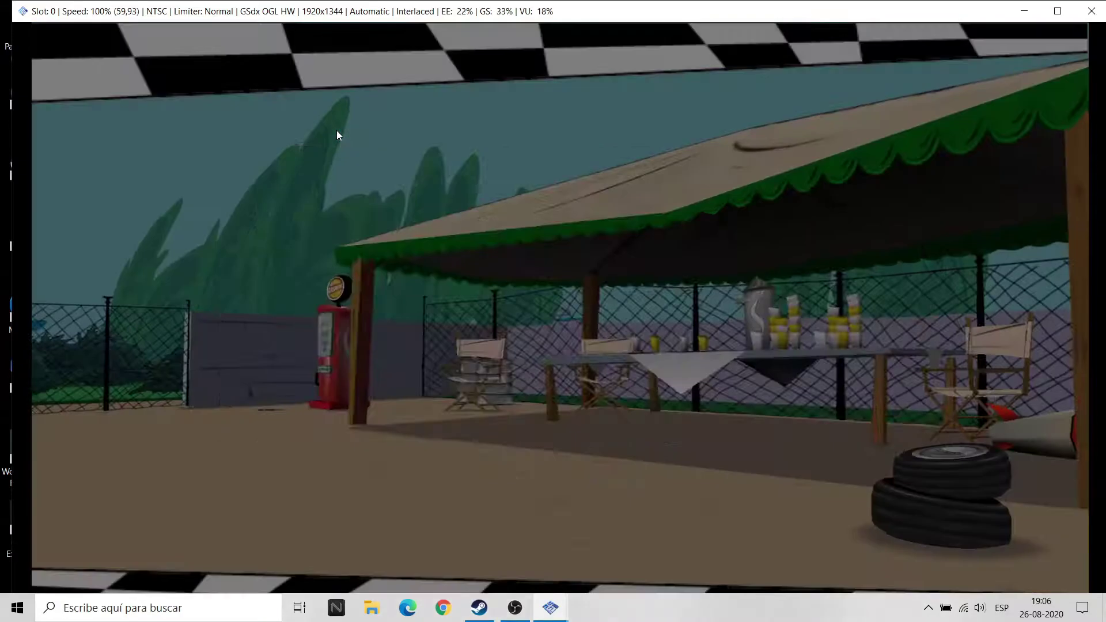
pyautogui.press('Return')
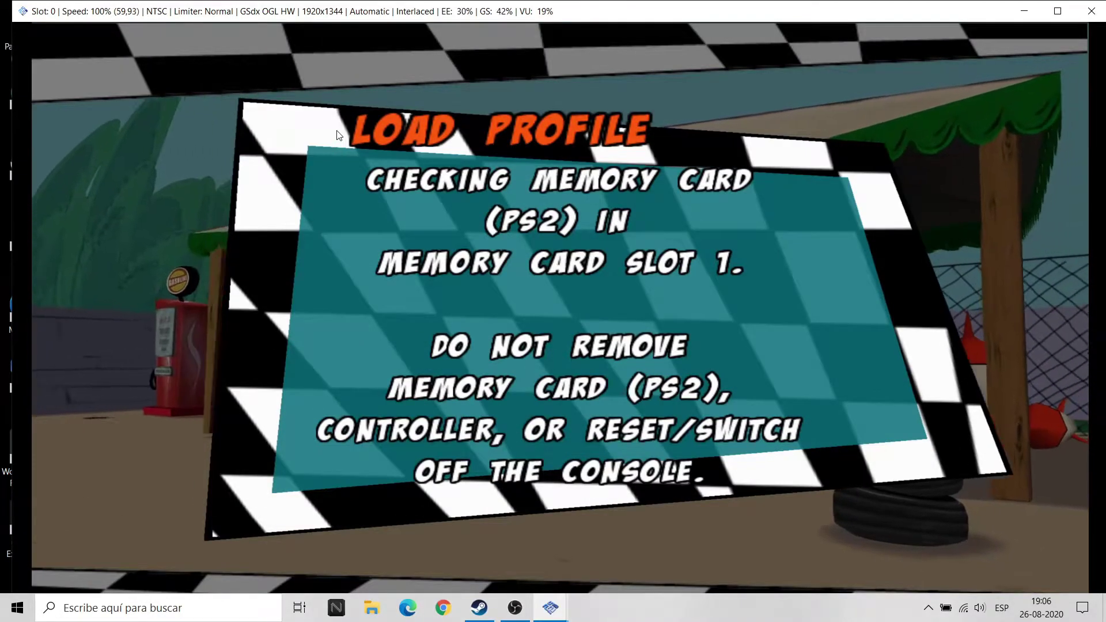
pyautogui.rightClick(979, 612)
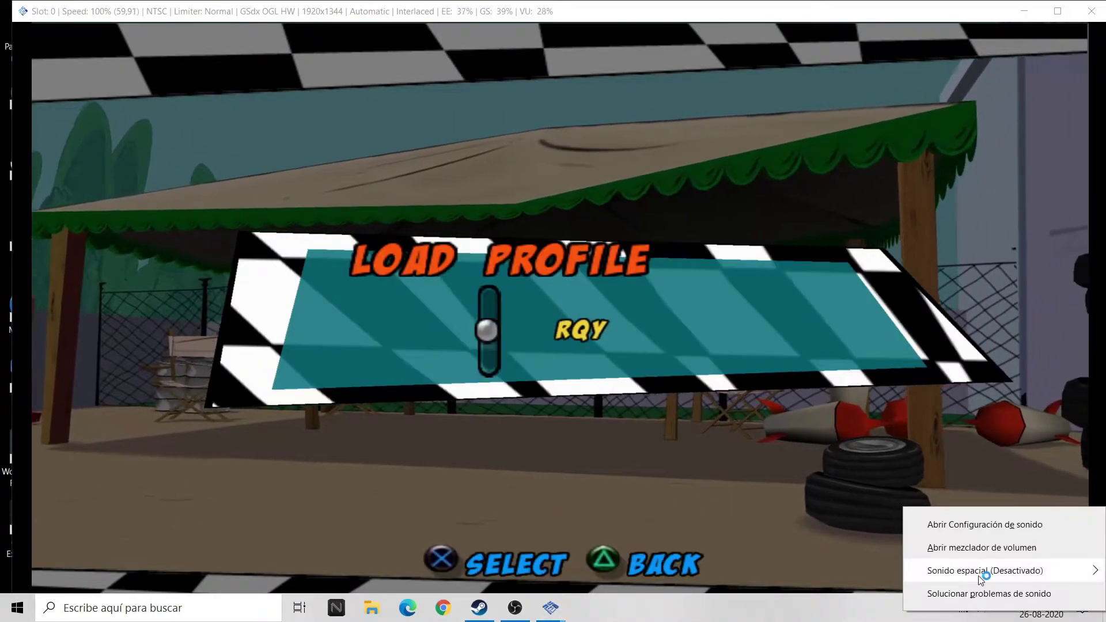
pyautogui.click(972, 424)
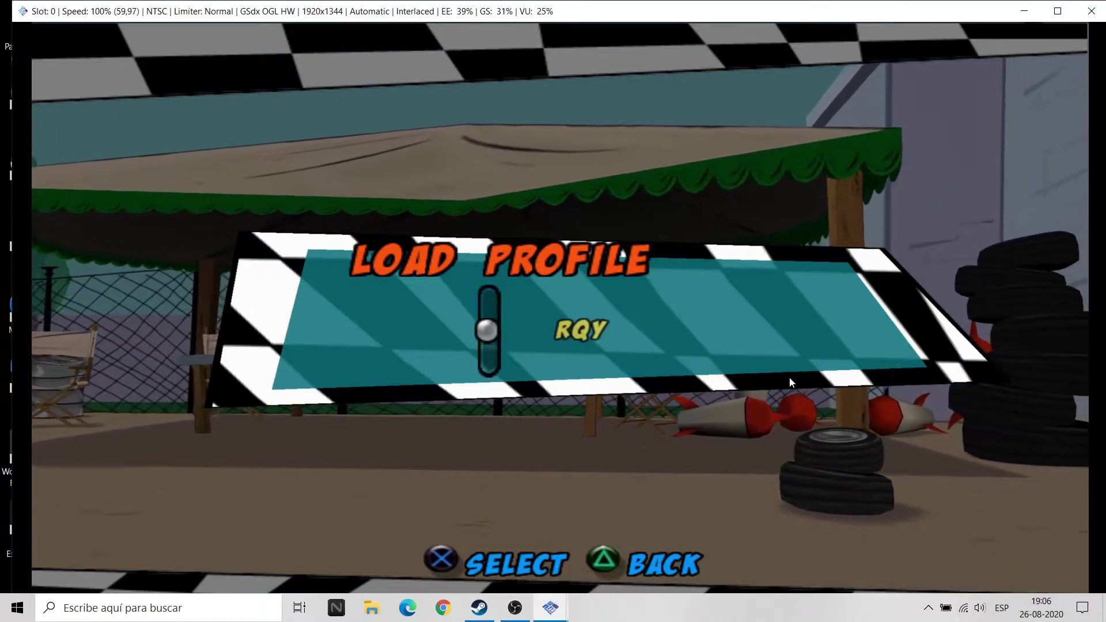
pyautogui.press('Return')
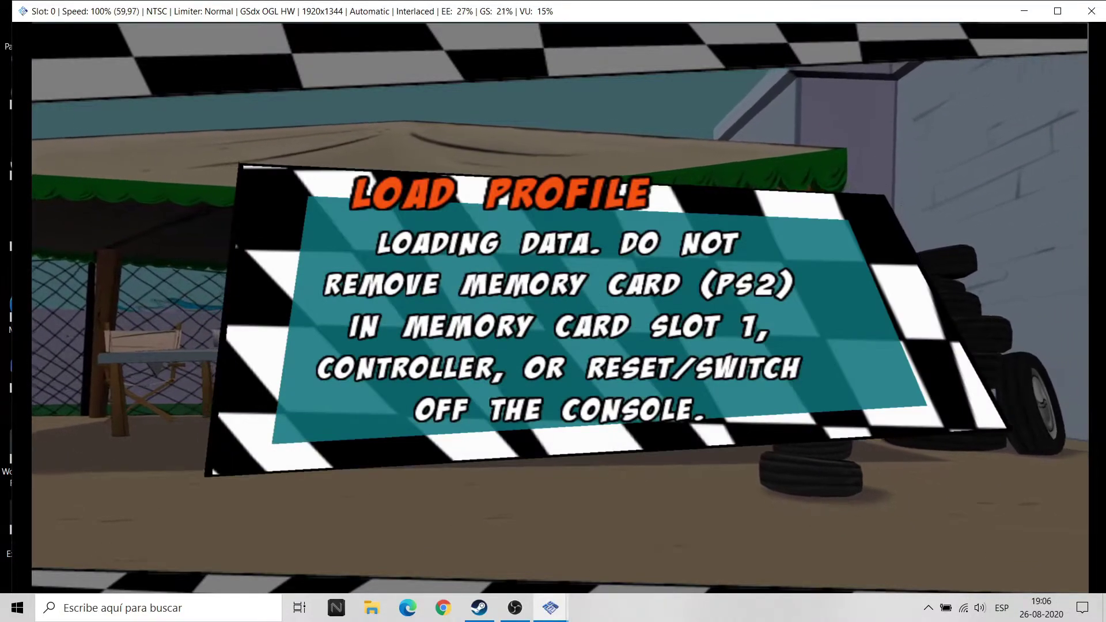
# Lower the emulator's volume in the Windows volume mixer and close the mixer.
pyautogui.rightClick(979, 608)
pyautogui.click(982, 549)
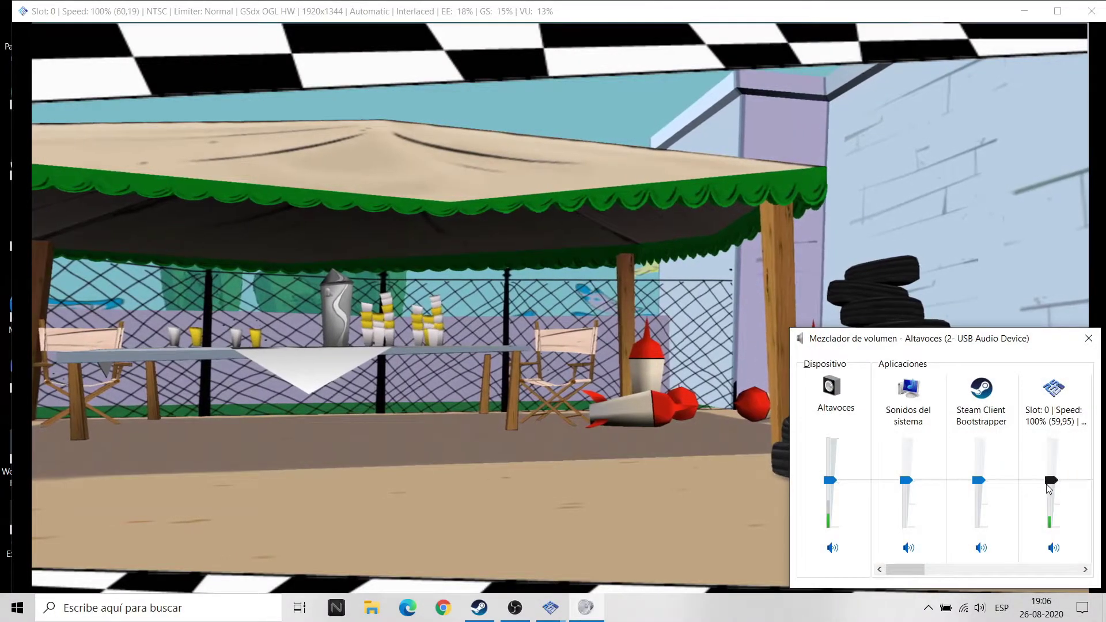
pyautogui.moveTo(1048, 488); pyautogui.dragTo(1049, 516)
pyautogui.click(1089, 338)
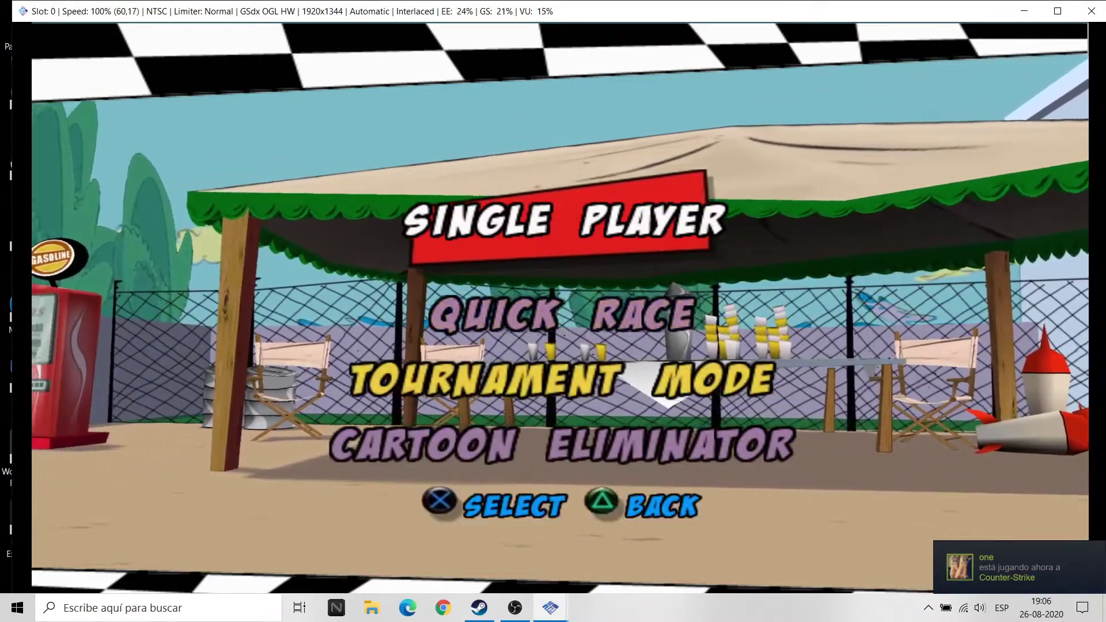
# Set up a single-player race with Suzy as the driver and Carl as the co-driver.
pyautogui.press('Return')
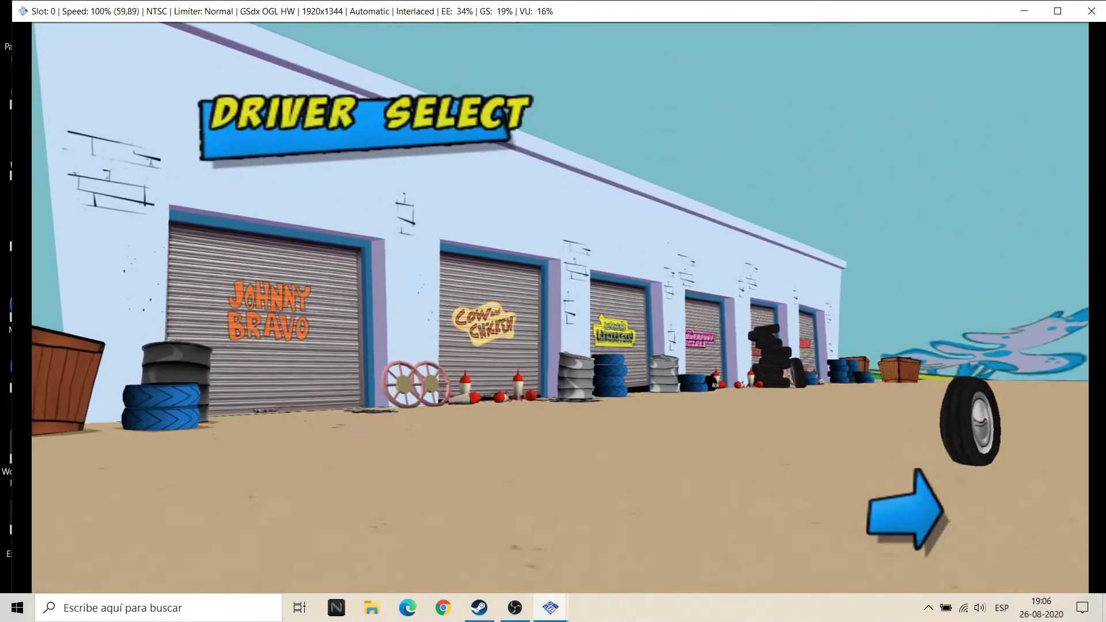
pyautogui.press('Return')
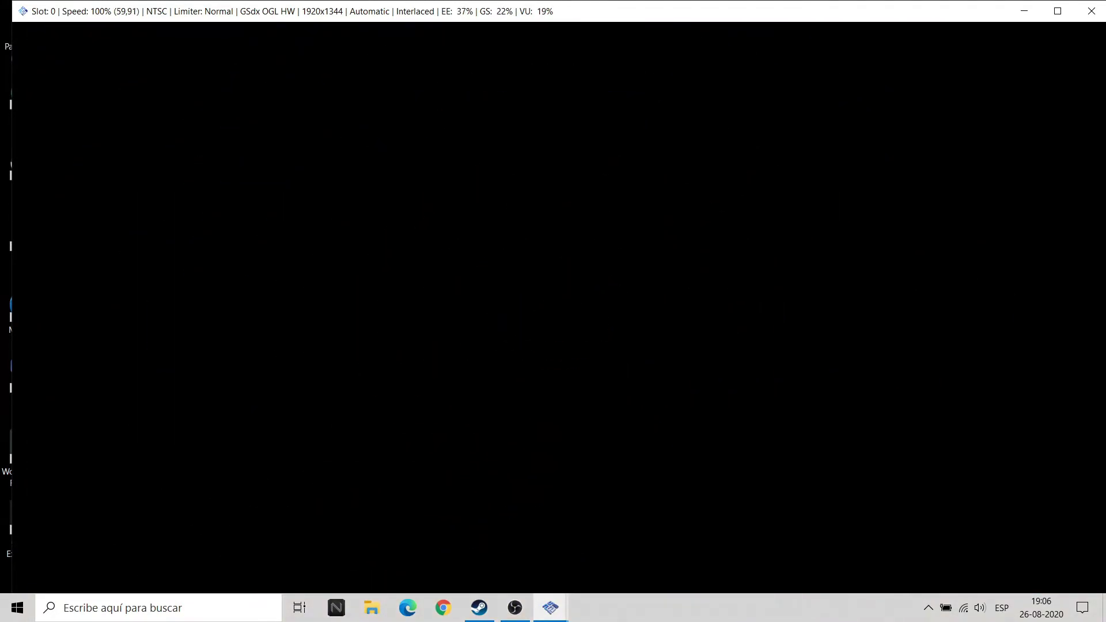
pyautogui.press('Return')
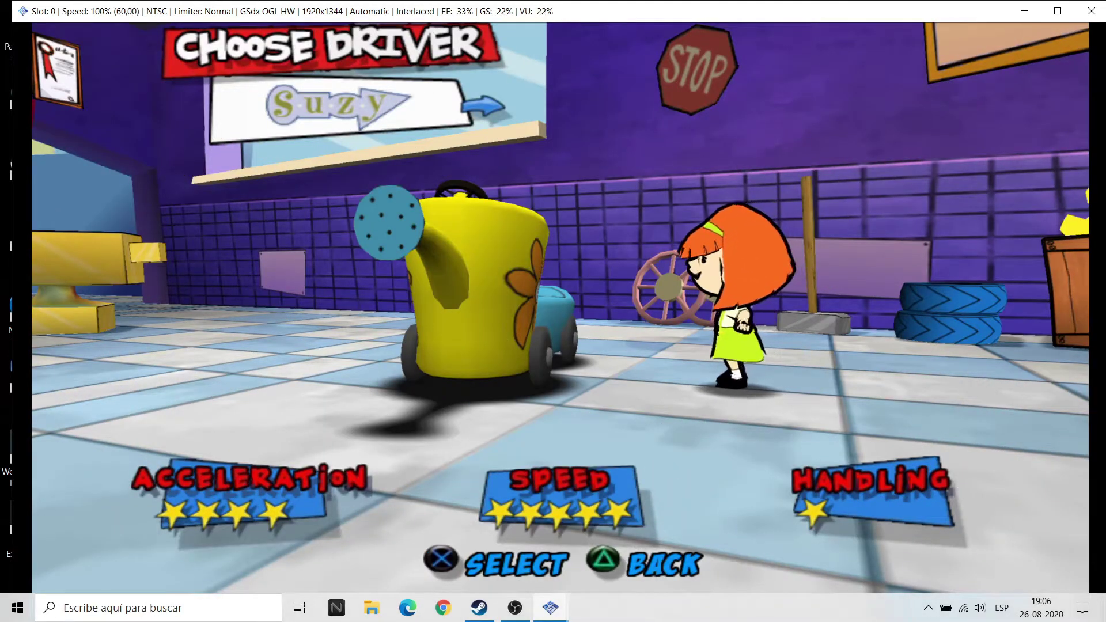
pyautogui.press('Return')
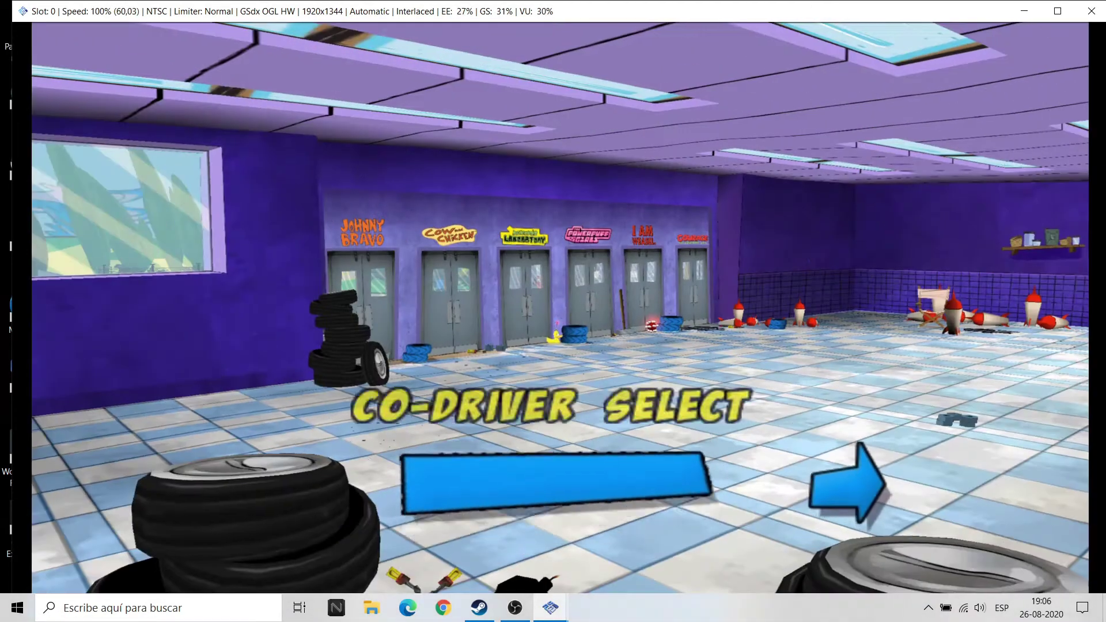
pyautogui.press('Return')
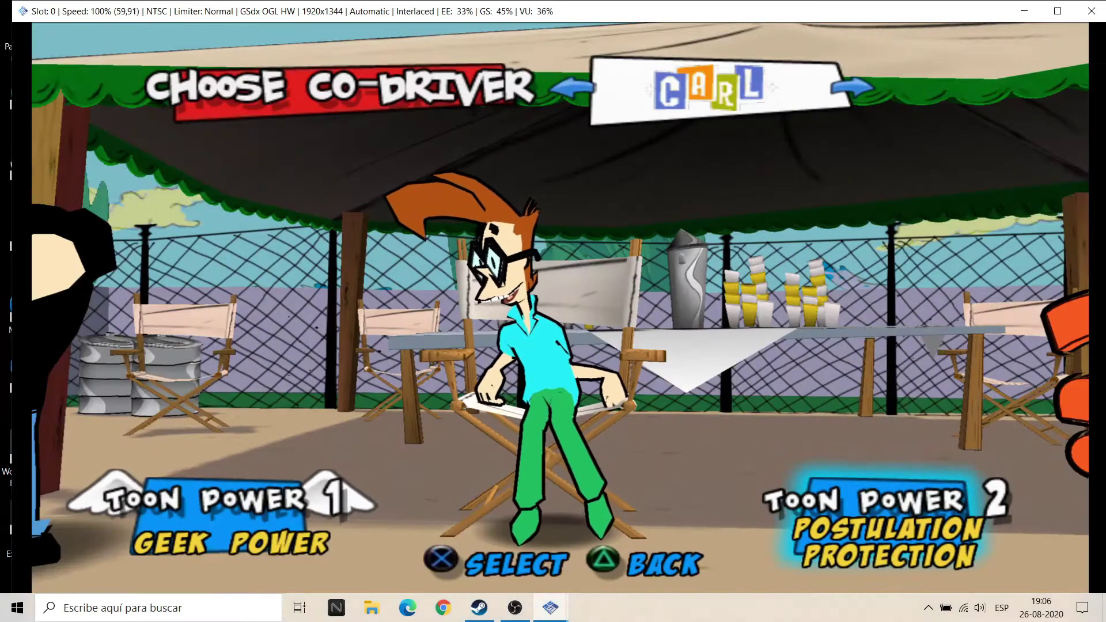
pyautogui.press('Return')
pyautogui.press('Return')
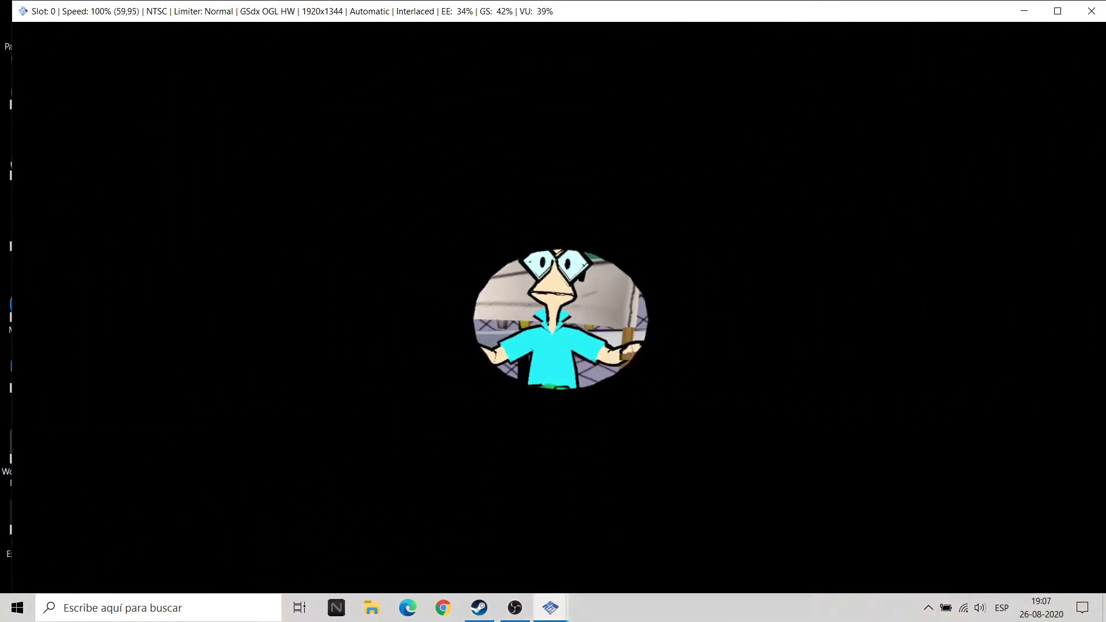